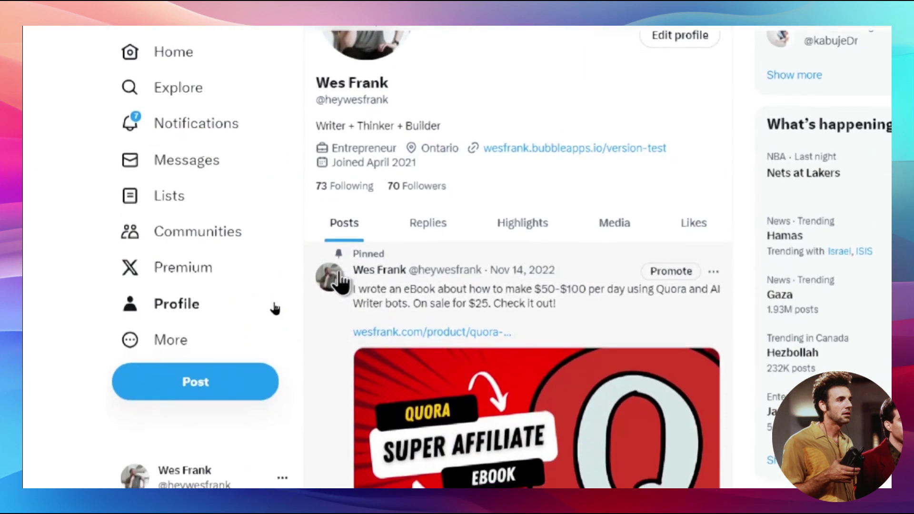
Start a new X post and open the DALLE-3 infographics video's details in a YouTube Studio tab
{"action": "left_click", "coordinate": [228, 364]}
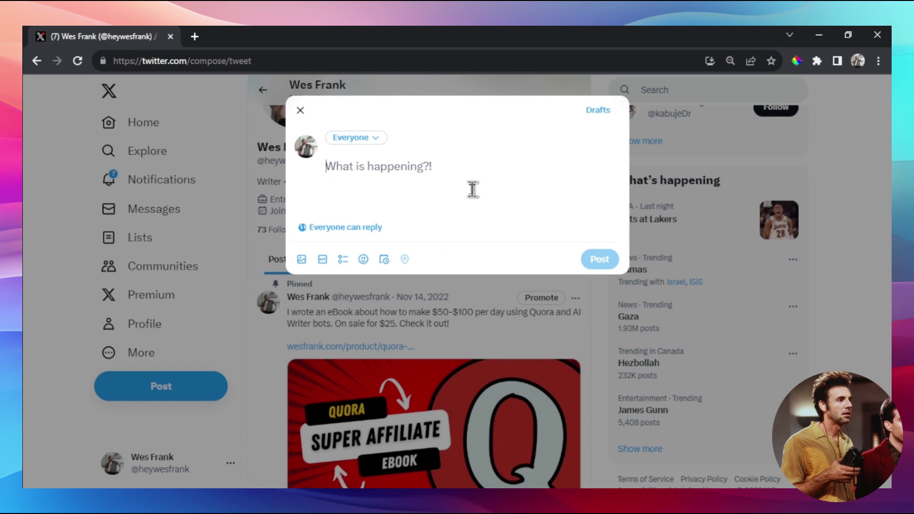
{"action": "left_click", "coordinate": [195, 37]}
{"action": "type", "text": "studio.youtube.com"}
{"action": "key", "text": "Return"}
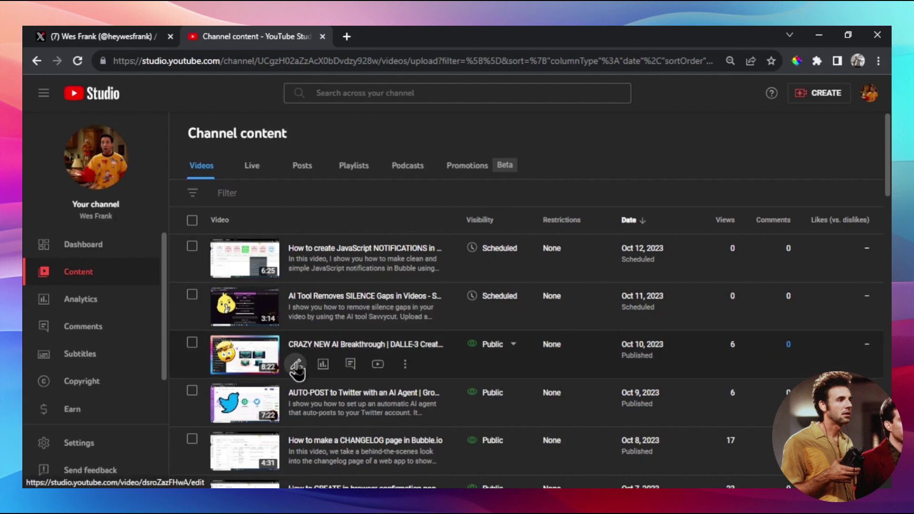
{"action": "left_click", "coordinate": [297, 366]}
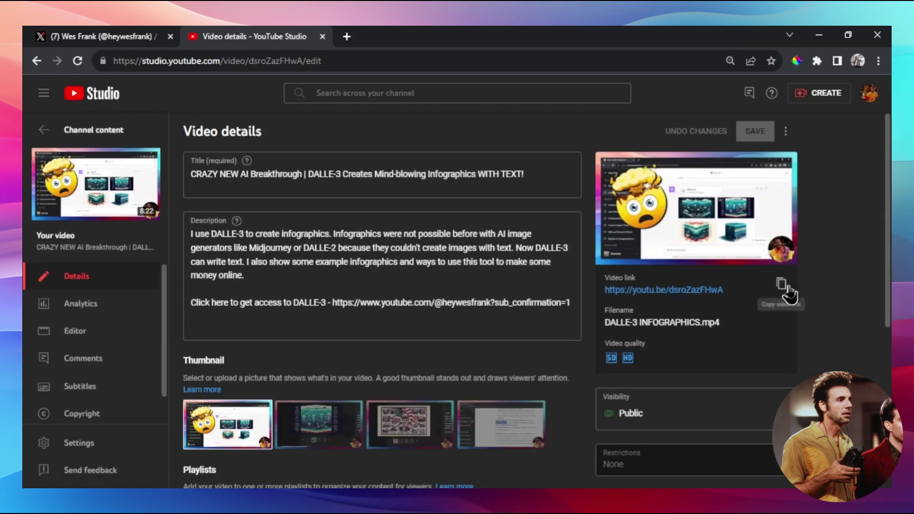
{"action": "key", "text": "ctrl+shift+Tab"}
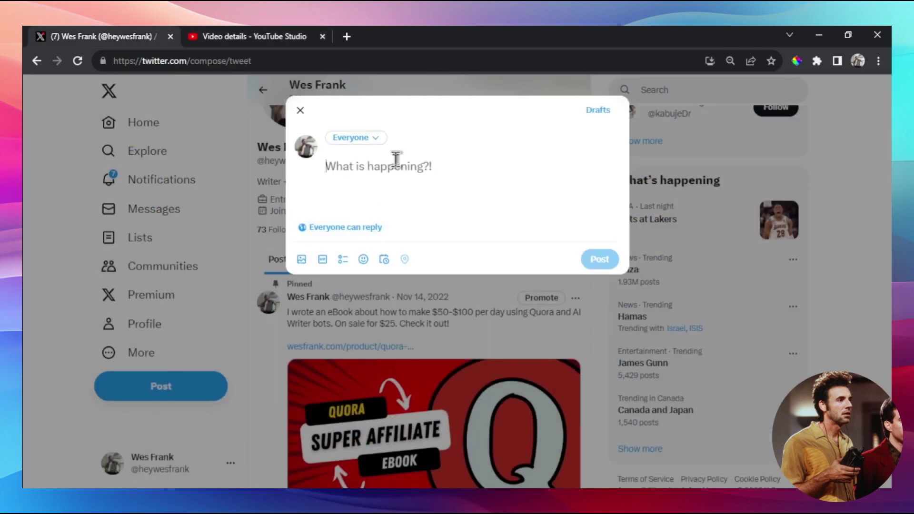
Publish a post containing only the DALLE-3 video's YouTube link, then delete it
{"action": "type", "text": "https://youtu.be/dsroZazFHwA"}
{"action": "left_click", "coordinate": [597, 261]}
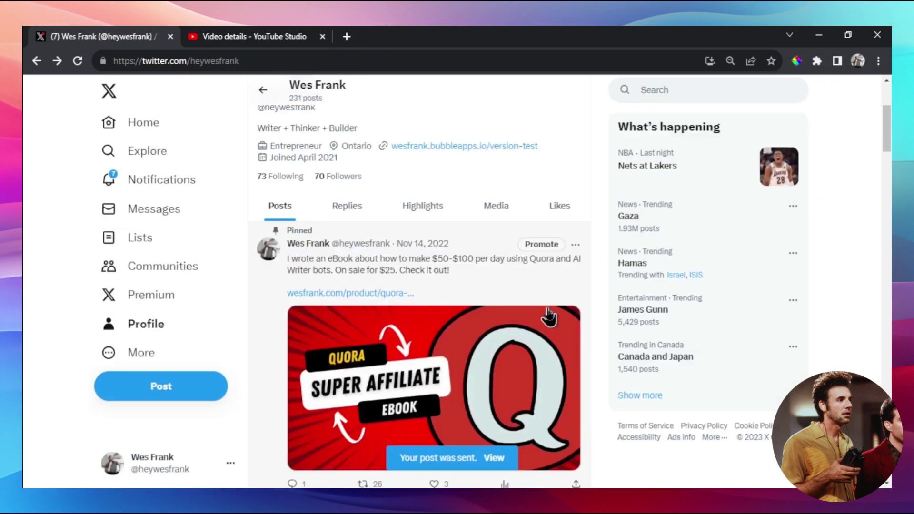
{"action": "scroll", "coordinate": [547, 309], "scroll_direction": "down", "scroll_amount": 5}
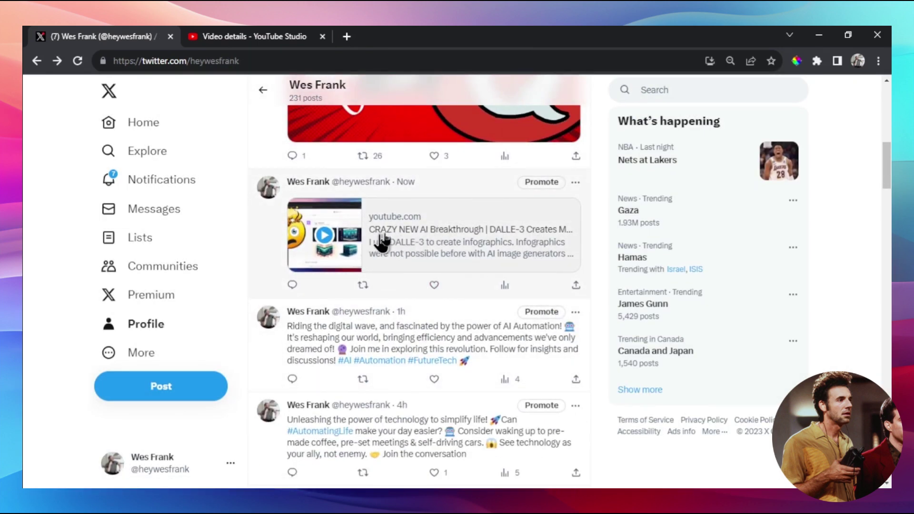
{"action": "left_click", "coordinate": [575, 182]}
{"action": "left_click", "coordinate": [449, 193]}
{"action": "left_click", "coordinate": [474, 310]}
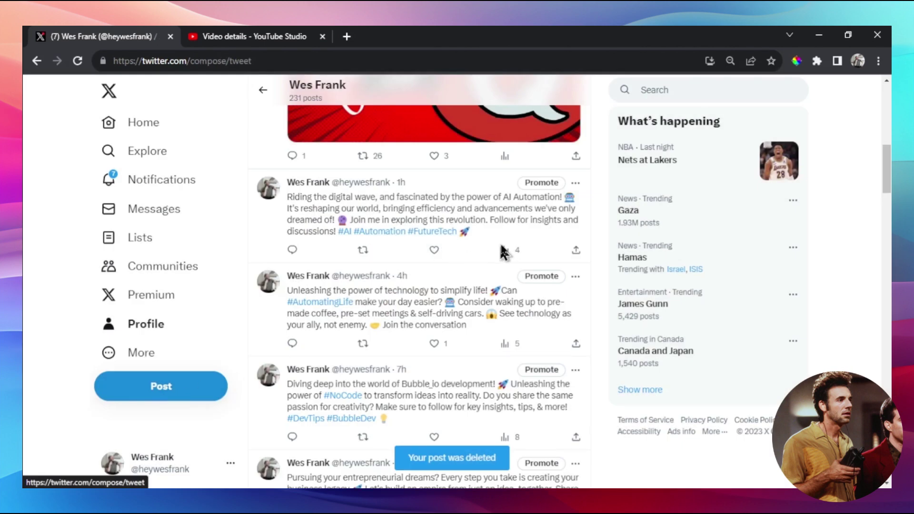
Start a fresh post with the YouTube link and the DALLE-3 video title from YouTube Studio
{"action": "key", "text": "n"}
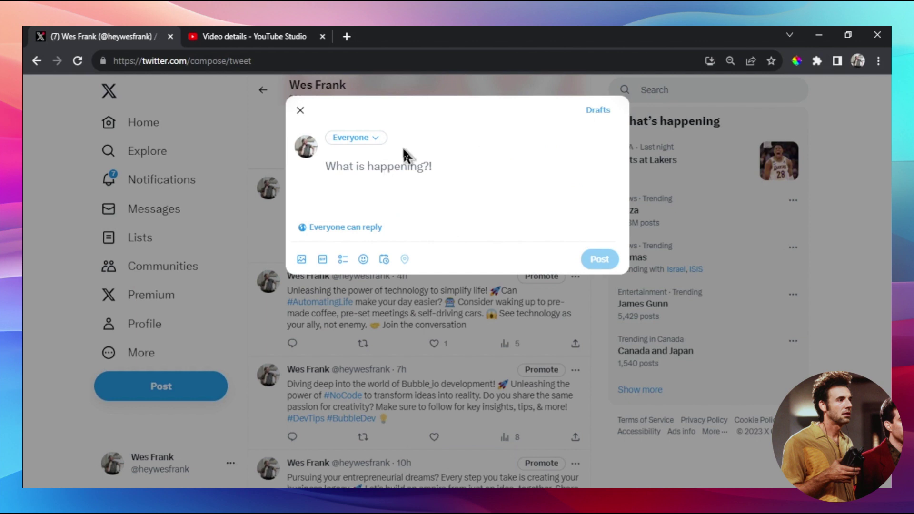
{"action": "type", "text": "https://youtu.be/dsroZazFHwA"}
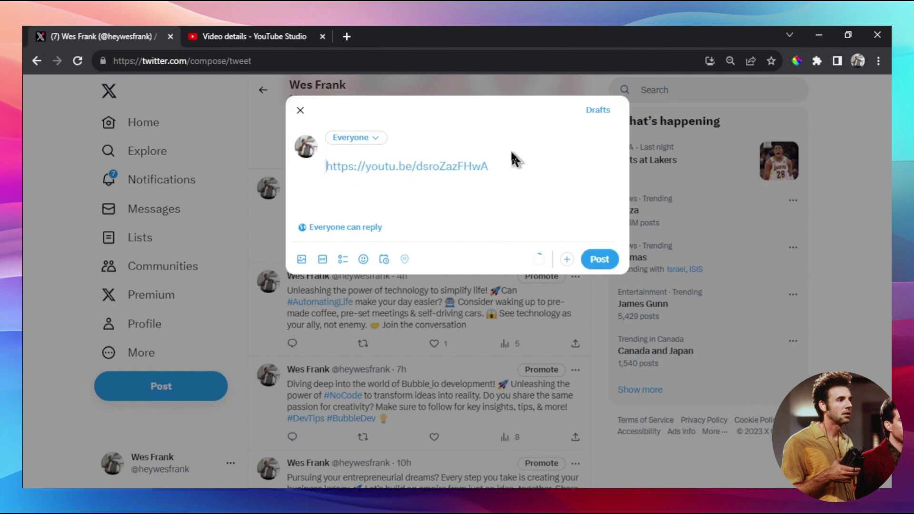
{"action": "left_click", "coordinate": [283, 38]}
{"action": "left_click", "coordinate": [547, 179]}
{"action": "key", "text": "ctrl+a"}
{"action": "key", "text": "ctrl+c"}
{"action": "left_click", "coordinate": [48, 31]}
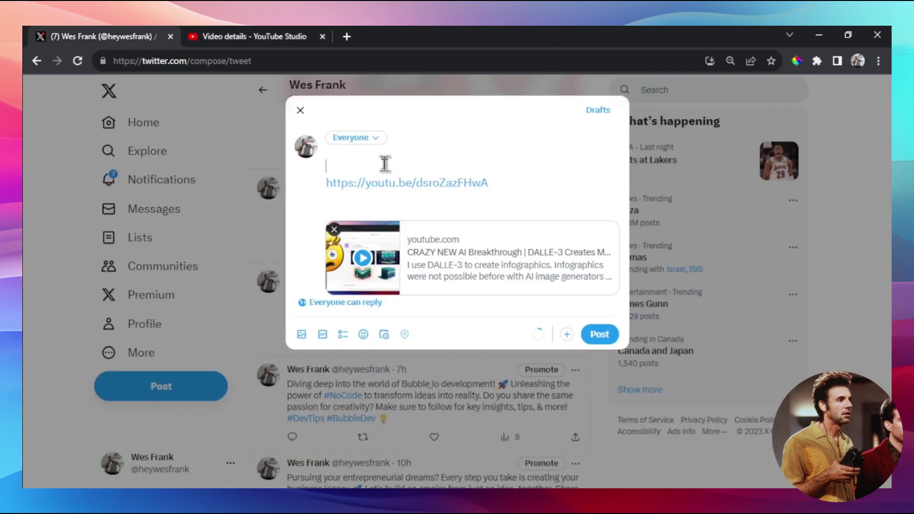
{"action": "key", "text": "ctrl+v"}
Add the hashtags #DALLE3 #infographics #aitools on a new line below the link
{"action": "left_click", "coordinate": [579, 198]}
{"action": "key", "text": "Return"}
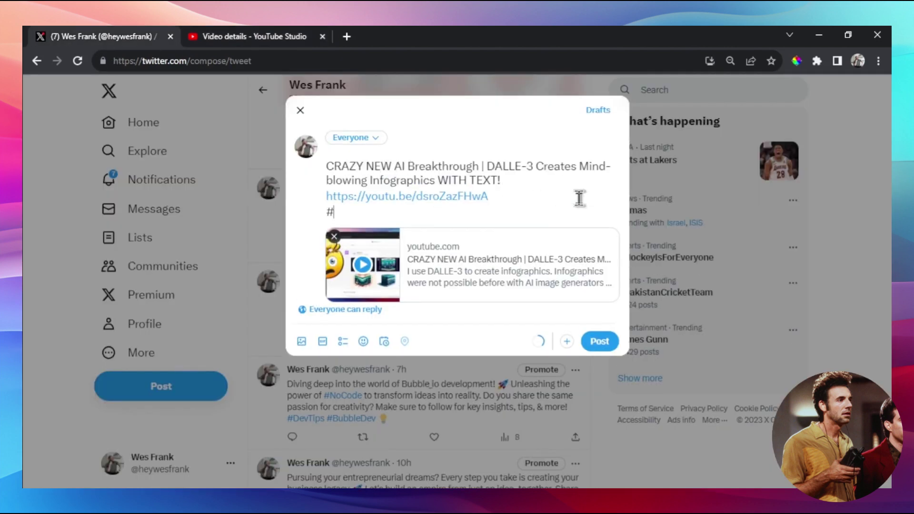
{"action": "type", "text": "#dalle"}
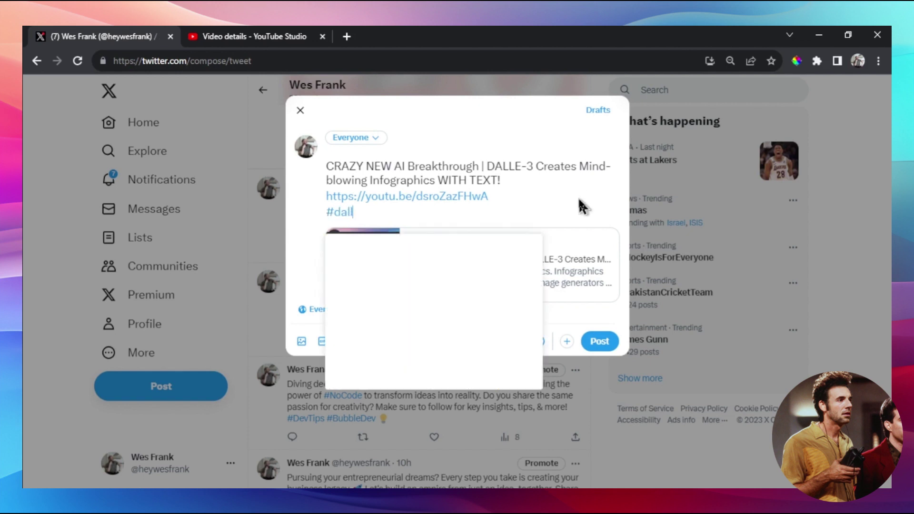
{"action": "left_click", "coordinate": [464, 250]}
{"action": "type", "text": "#infog"}
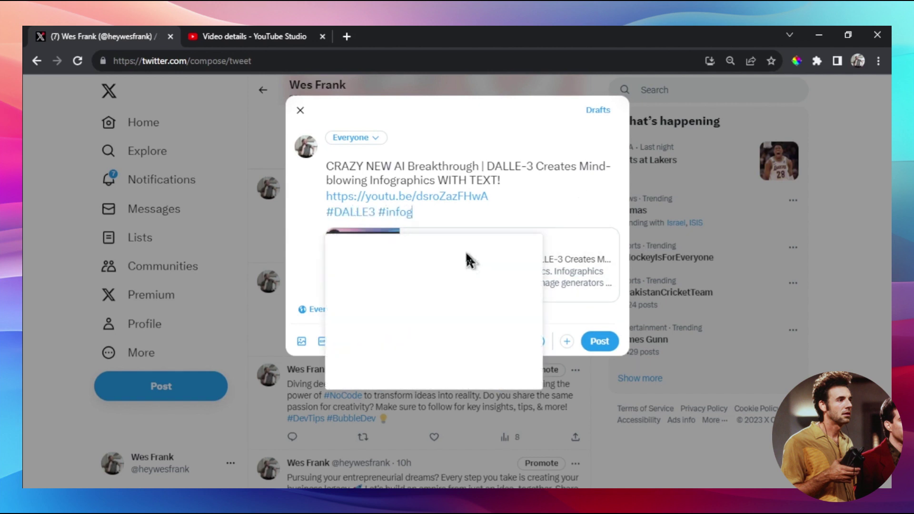
{"action": "type", "text": "raphics #aitools"}
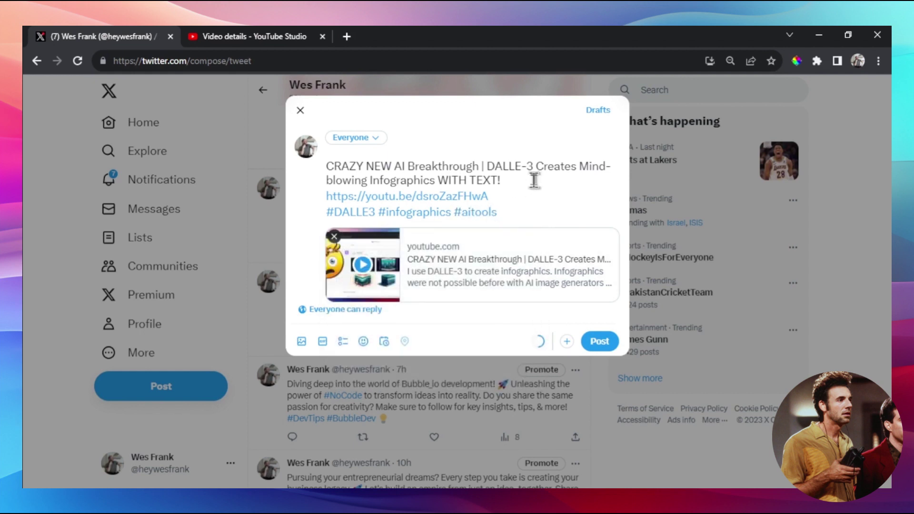
{"action": "key", "text": "Return"}
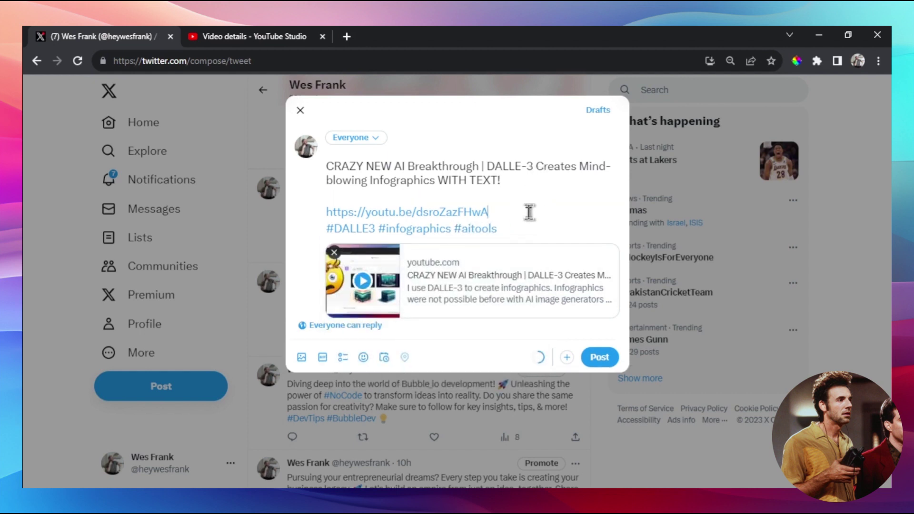
{"action": "key", "text": "Return"}
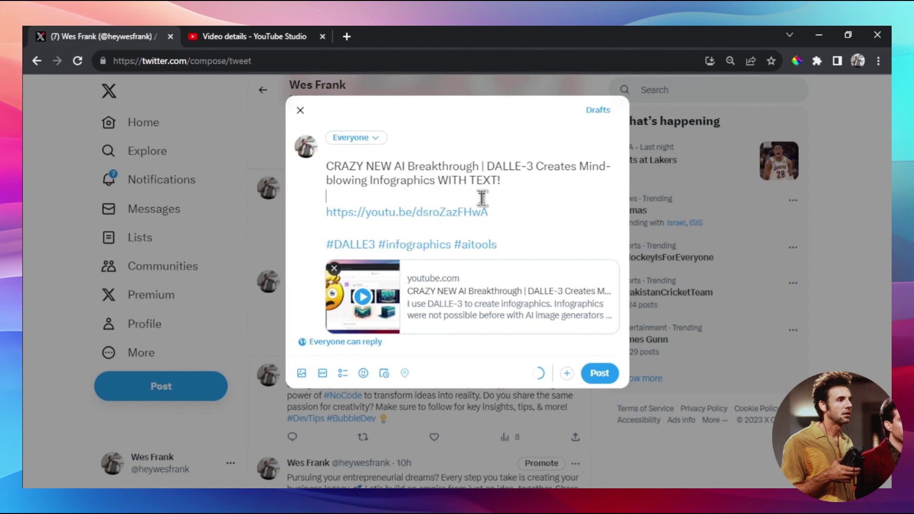
Move the hashtag line directly below the title, then publish the post
{"action": "left_click_drag", "start_coordinate": [497, 245], "coordinate": [324, 252]}
{"action": "key", "text": "ctrl+c"}
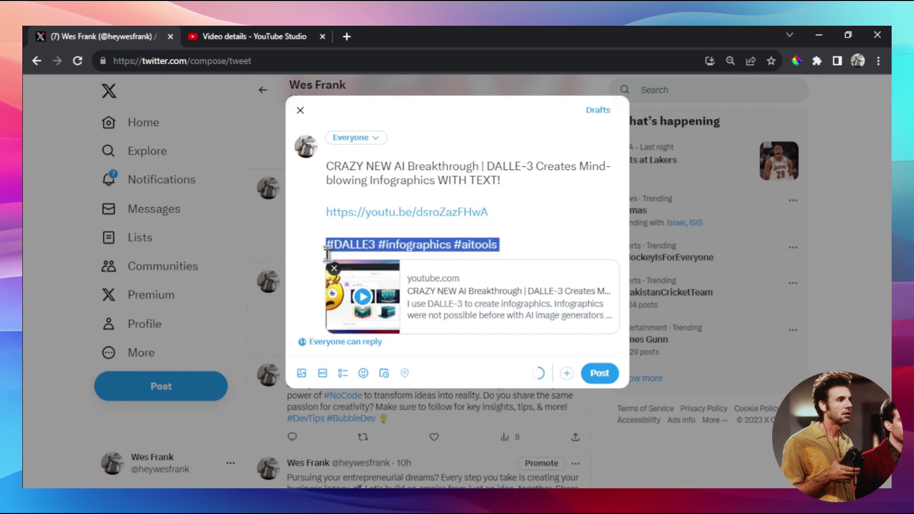
{"action": "key", "text": "BackSpace"}
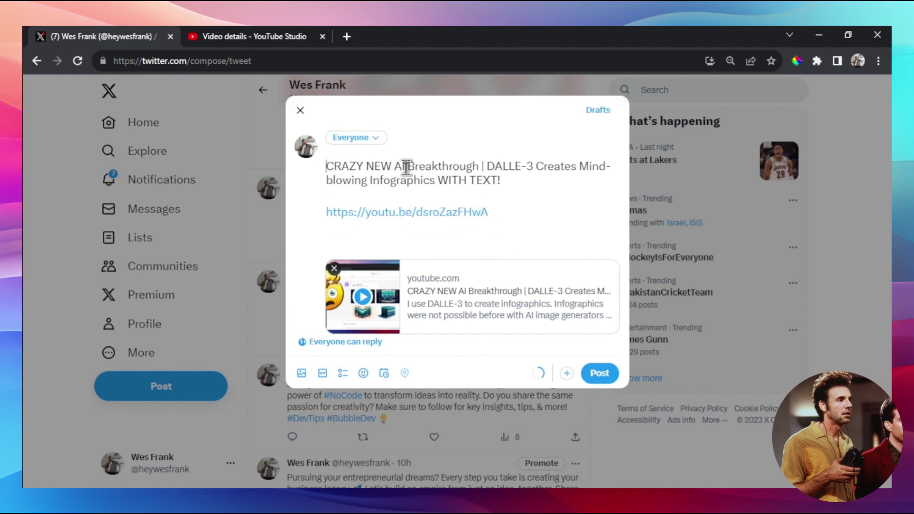
{"action": "key", "text": "ctrl+v"}
{"action": "left_click_drag", "start_coordinate": [526, 193], "coordinate": [326, 182]}
{"action": "left_click", "coordinate": [527, 172]}
{"action": "left_click_drag", "start_coordinate": [526, 173], "coordinate": [322, 170]}
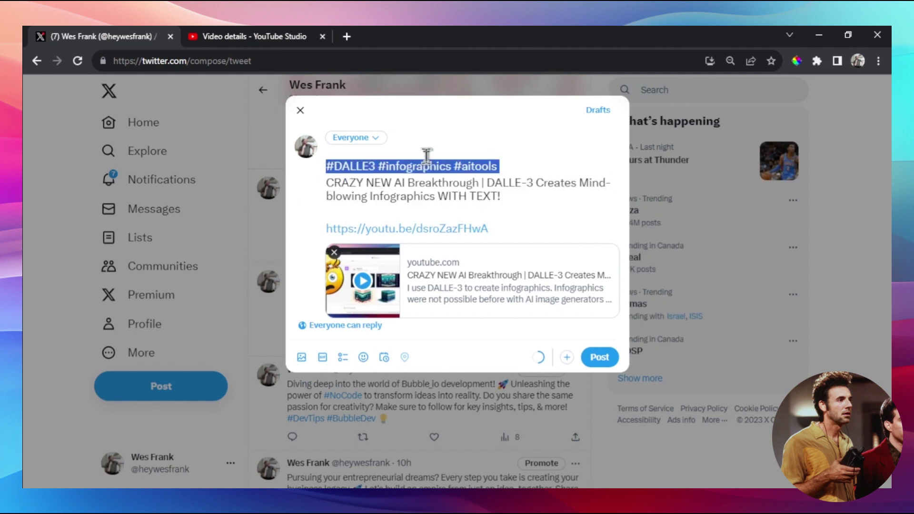
{"action": "key", "text": "ctrl+x"}
{"action": "key", "text": "Delete"}
{"action": "left_click", "coordinate": [525, 183]}
{"action": "key", "text": "Return"}
{"action": "key", "text": "ctrl+v"}
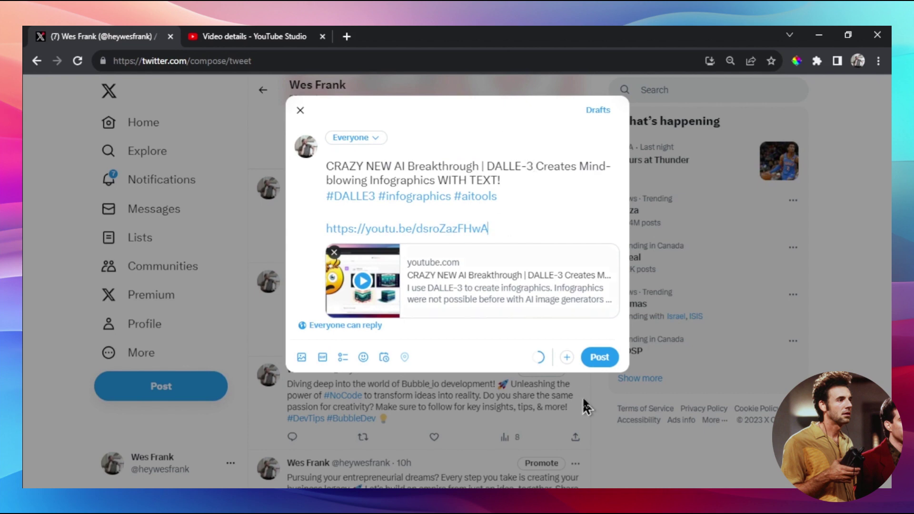
{"action": "left_click", "coordinate": [600, 358]}
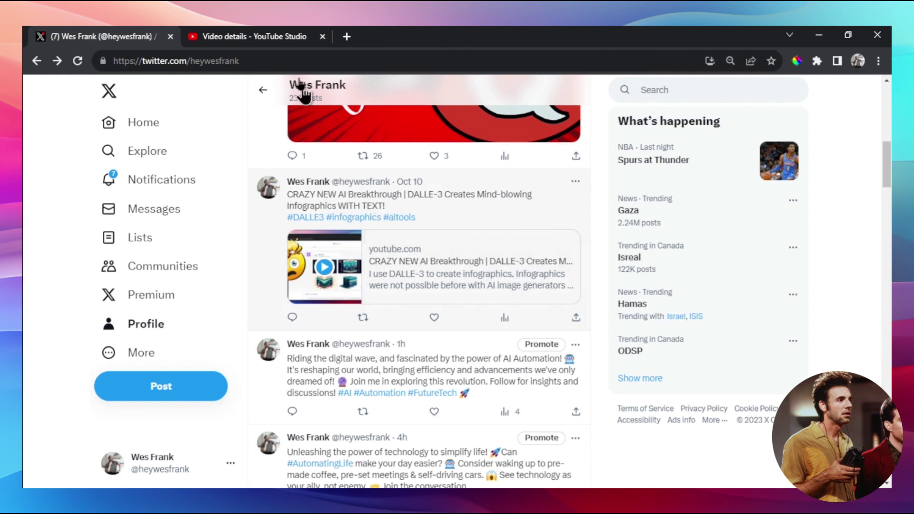
{"action": "scroll", "coordinate": [326, 157], "scroll_direction": "down", "scroll_amount": 1}
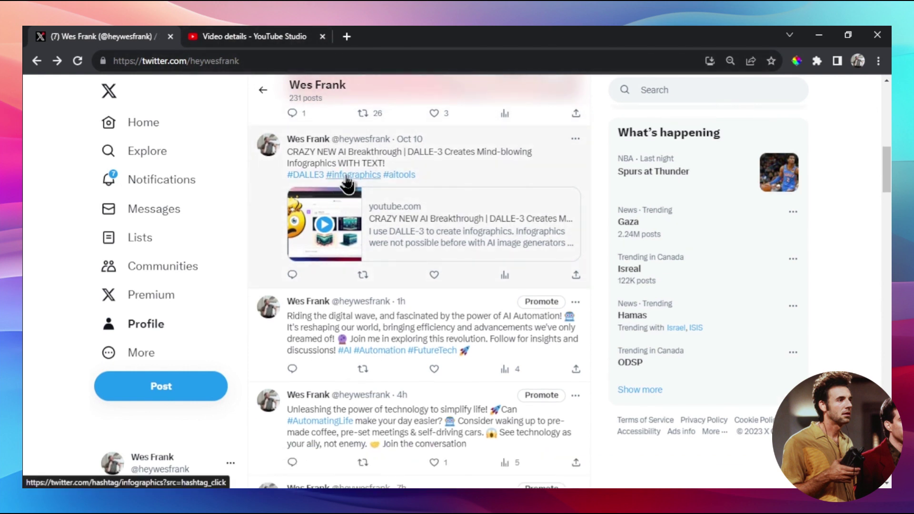
Go to Pabbly Connect via pabbly.com and create the workflow 'Auto-post to Twitter & LinkedIn'
{"action": "key", "text": "ctrl+Tab"}
{"action": "left_click", "coordinate": [360, 65]}
{"action": "type", "text": "pabbly"}
{"action": "key", "text": "Return"}
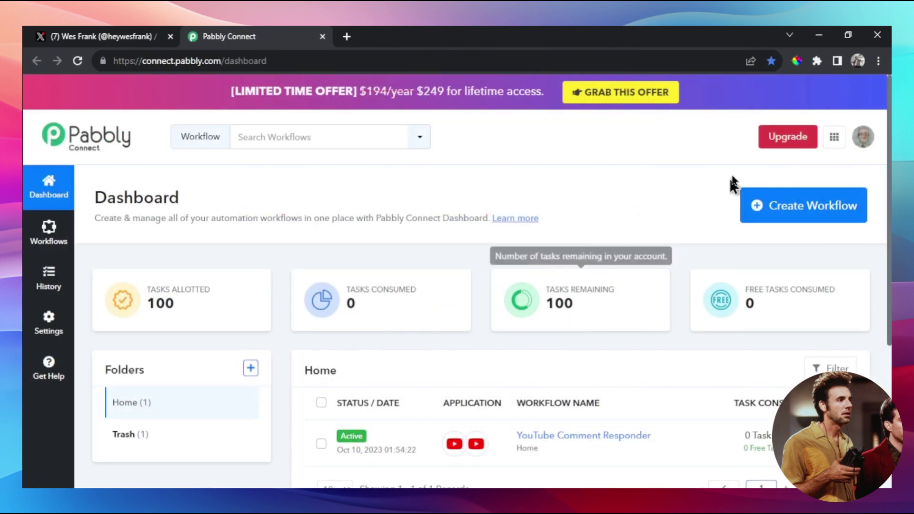
{"action": "left_click", "coordinate": [795, 214]}
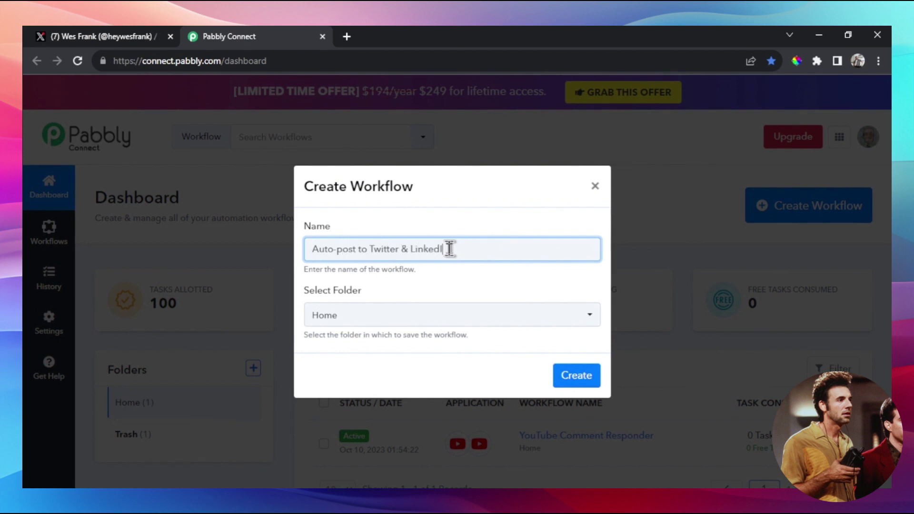
{"action": "type", "text": "n"}
{"action": "key", "text": "Return"}
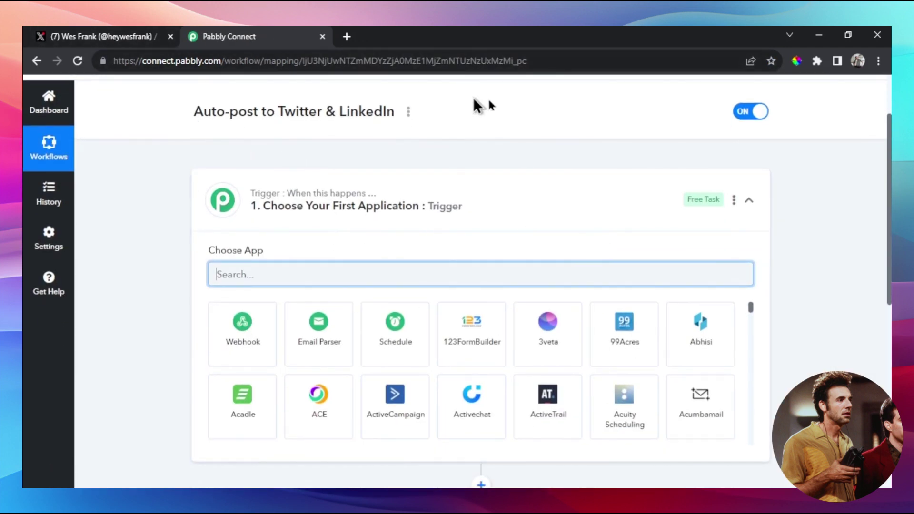
Set the trigger app to YouTube with the New Video in Channel with Video URL event
{"action": "mouse_move", "coordinate": [706, 206]}
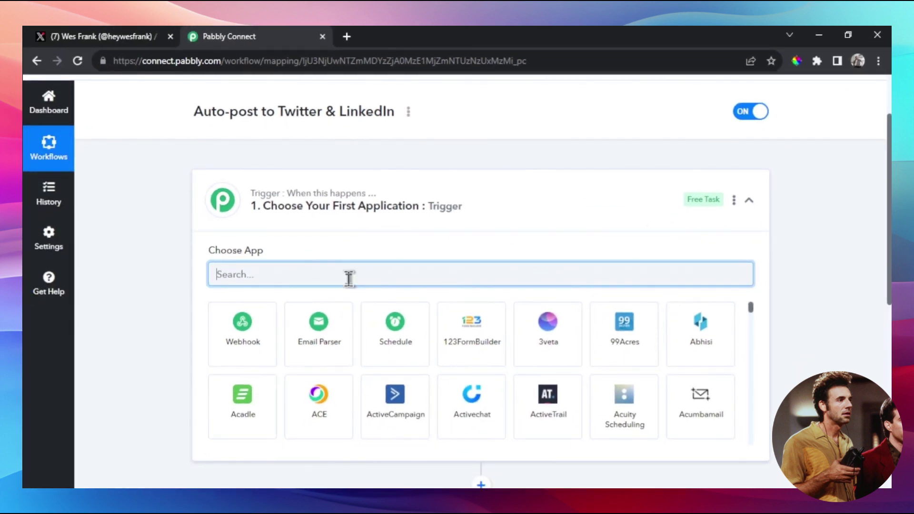
{"action": "type", "text": "utube"}
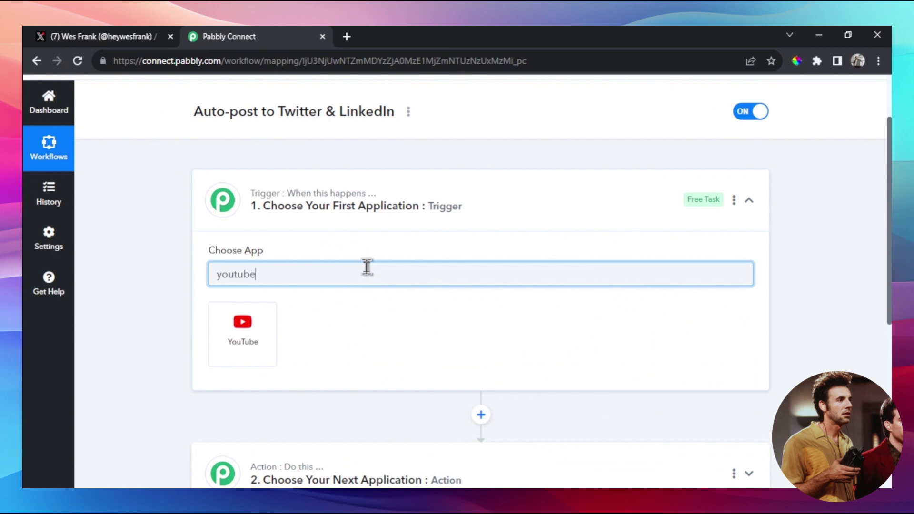
{"action": "key", "text": "Return"}
{"action": "left_click", "coordinate": [322, 330]}
{"action": "scroll", "coordinate": [476, 395], "scroll_direction": "down", "scroll_amount": 2}
{"action": "scroll", "coordinate": [666, 402], "scroll_direction": "up", "scroll_amount": 2}
{"action": "key", "text": "Escape"}
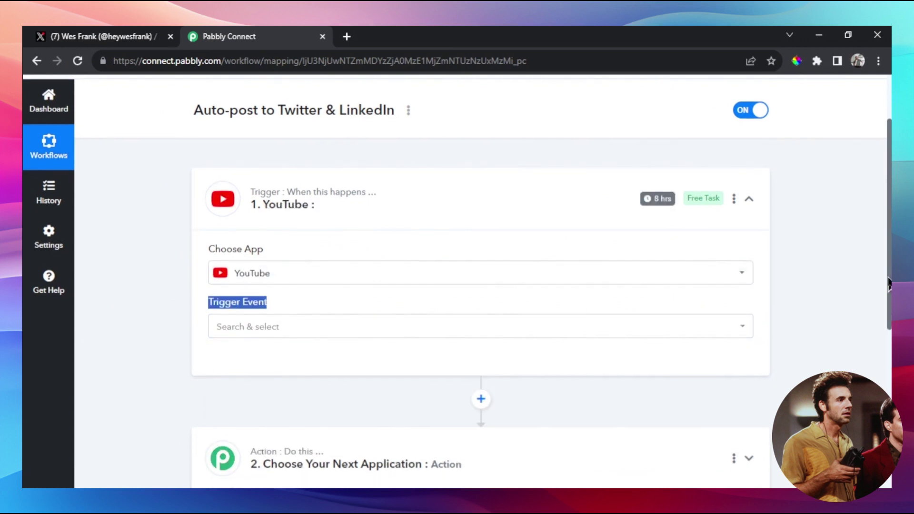
{"action": "scroll", "coordinate": [832, 328], "scroll_direction": "down", "scroll_amount": 2}
{"action": "left_click", "coordinate": [371, 224]}
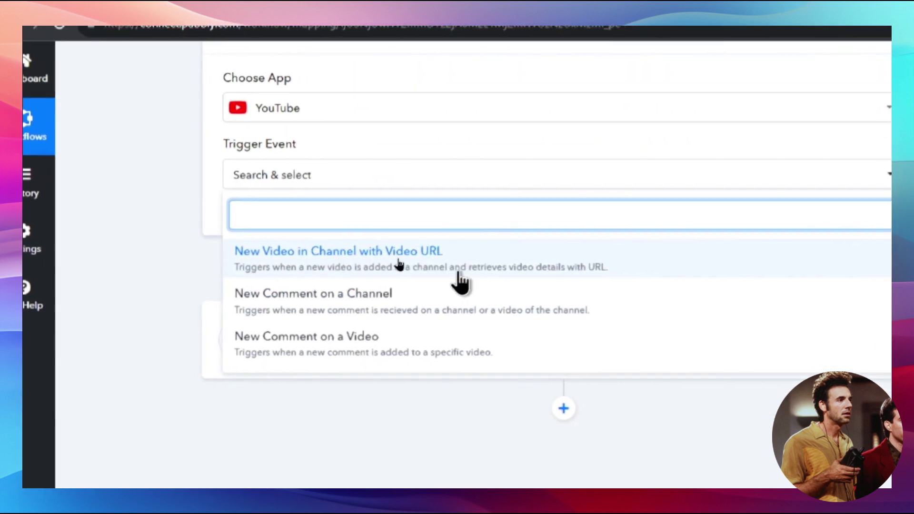
{"action": "left_click", "coordinate": [419, 258]}
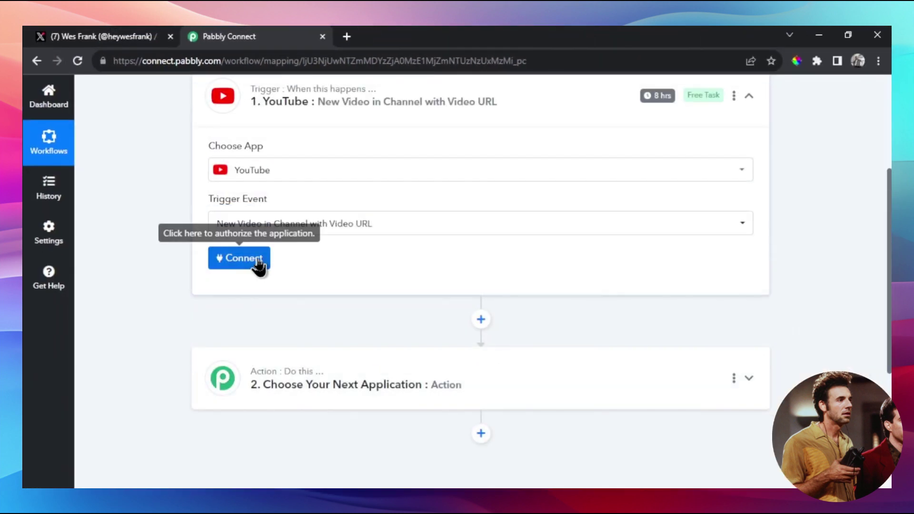
Connect the YouTube trigger through the existing YouTube #1 connection and save it
{"action": "left_click", "coordinate": [252, 228]}
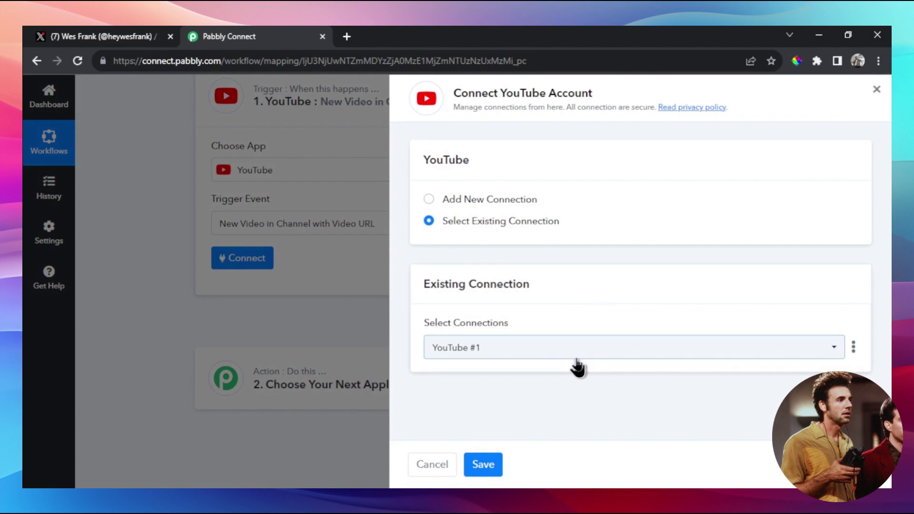
{"action": "left_click", "coordinate": [574, 361]}
{"action": "left_click", "coordinate": [518, 314]}
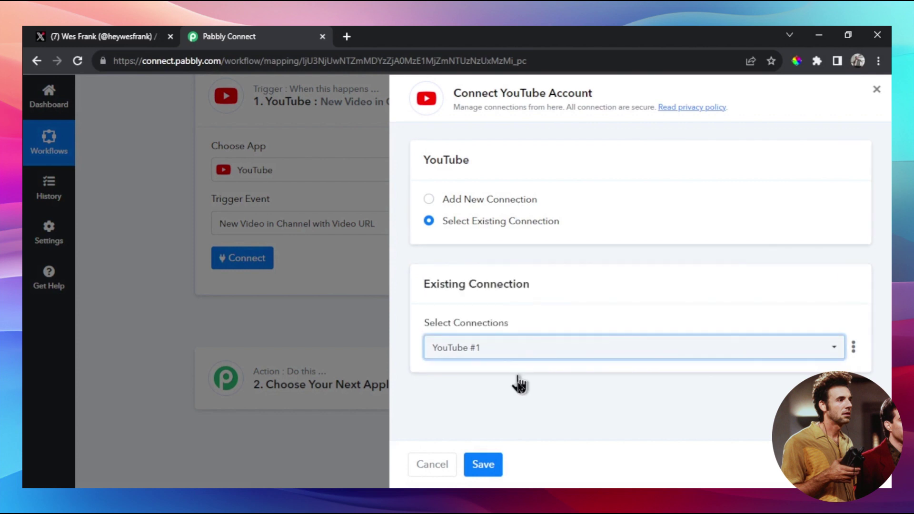
{"action": "left_click", "coordinate": [483, 464]}
Set the trigger's Channel ID to the user's own channel
{"action": "left_click", "coordinate": [357, 338]}
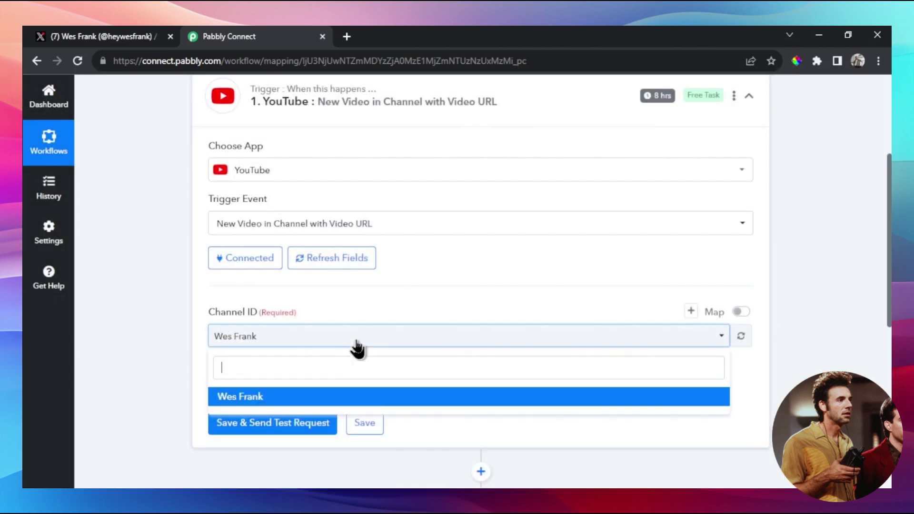
{"action": "left_click", "coordinate": [287, 398]}
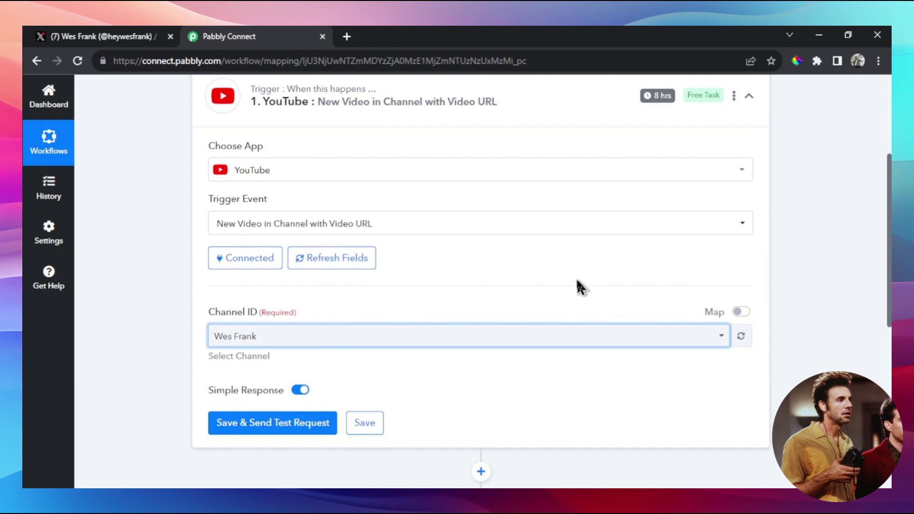
{"action": "scroll", "coordinate": [292, 393], "scroll_direction": "down", "scroll_amount": 1}
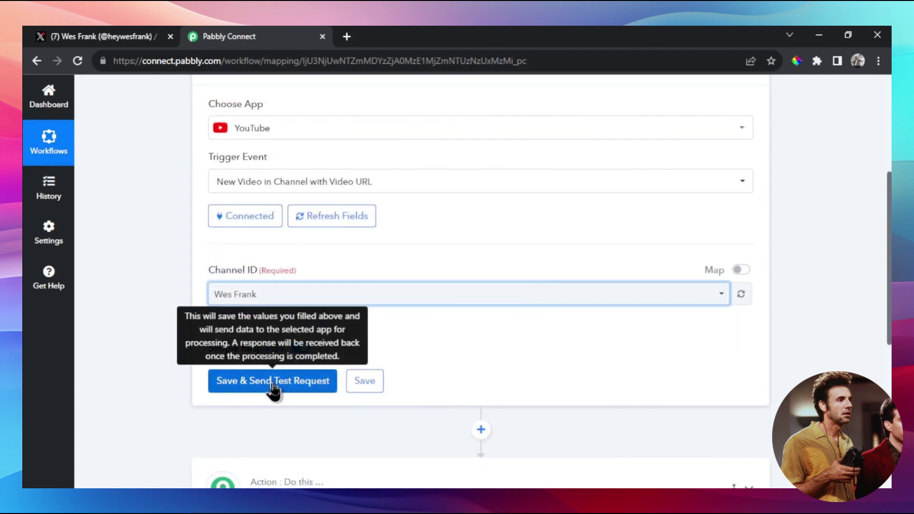
Send a test request and review the latest video's returned title and description
{"action": "left_click", "coordinate": [280, 389]}
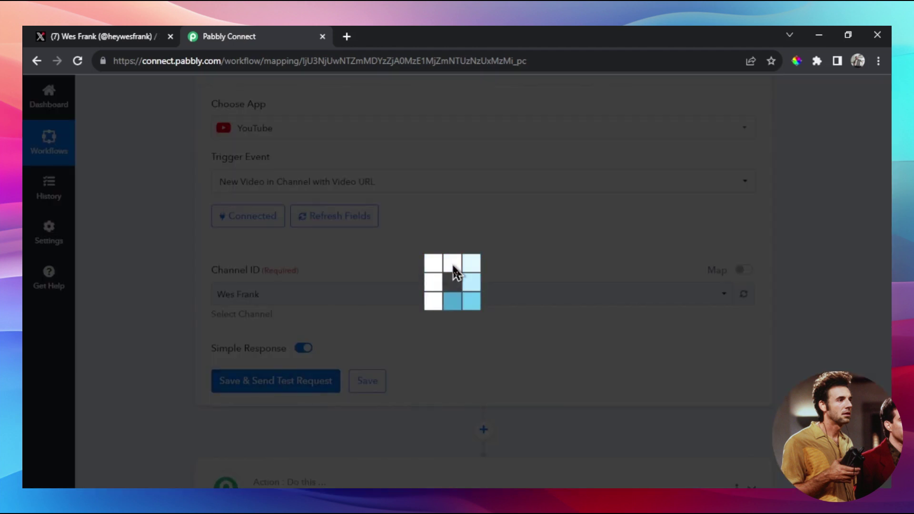
{"action": "scroll", "coordinate": [635, 310], "scroll_direction": "down", "scroll_amount": 10}
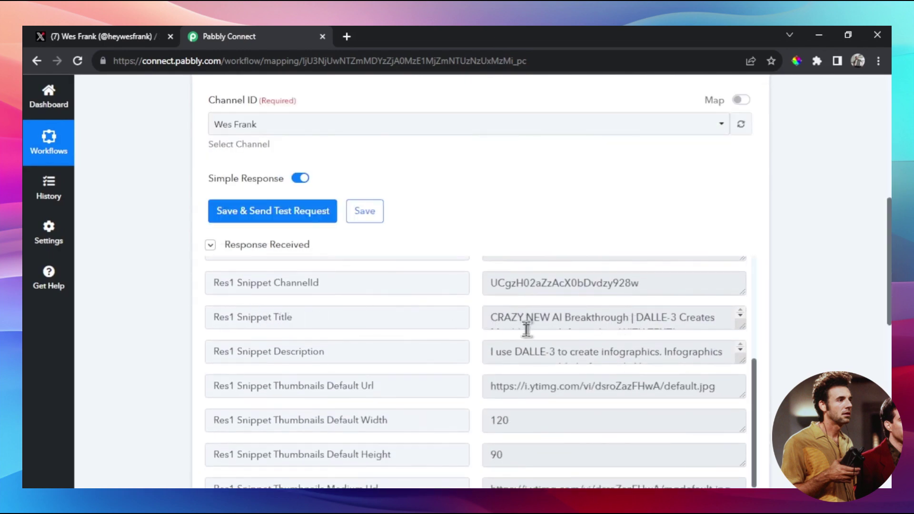
{"action": "left_click_drag", "start_coordinate": [483, 317], "coordinate": [705, 322]}
{"action": "left_click", "coordinate": [700, 321]}
{"action": "scroll", "coordinate": [697, 328], "scroll_direction": "up", "scroll_amount": 5}
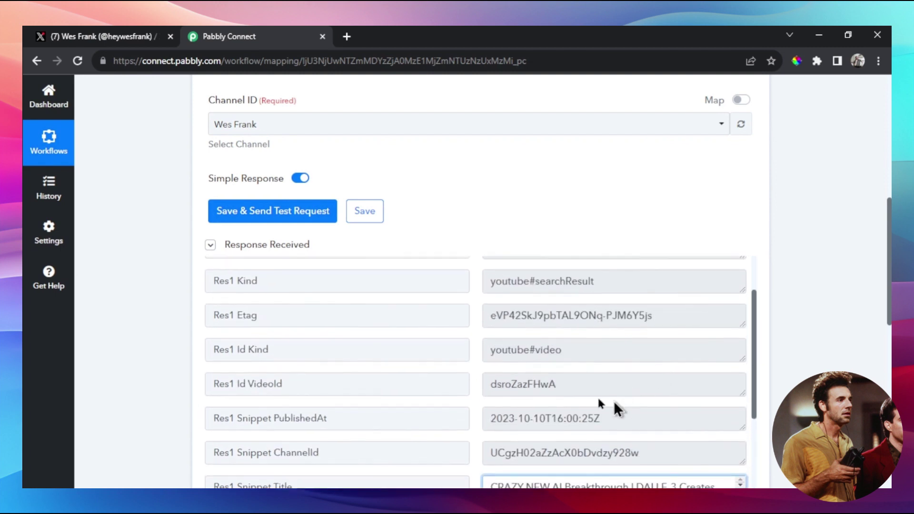
{"action": "scroll", "coordinate": [481, 364], "scroll_direction": "up", "scroll_amount": 2}
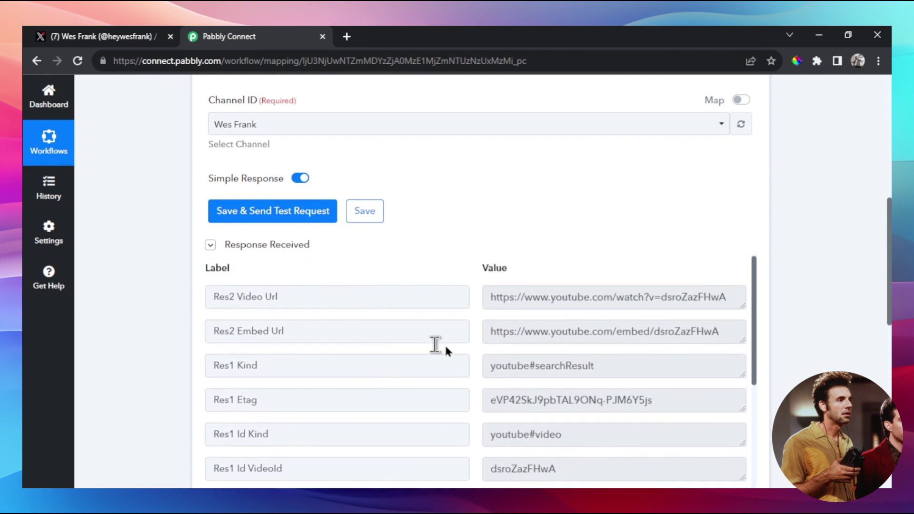
{"action": "scroll", "coordinate": [665, 341], "scroll_direction": "down", "scroll_amount": 5}
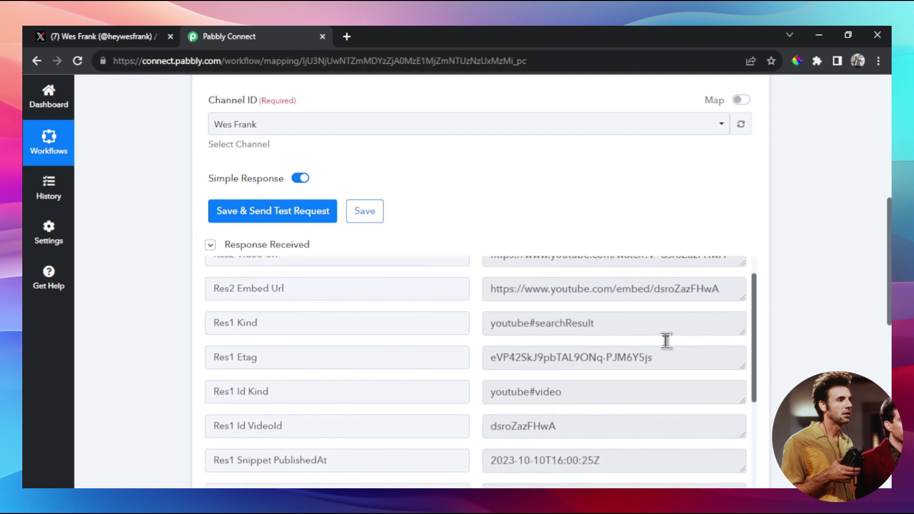
{"action": "scroll", "coordinate": [667, 326], "scroll_direction": "down", "scroll_amount": 1}
{"action": "scroll", "coordinate": [619, 351], "scroll_direction": "down", "scroll_amount": 3}
{"action": "scroll", "coordinate": [625, 347], "scroll_direction": "down", "scroll_amount": 3}
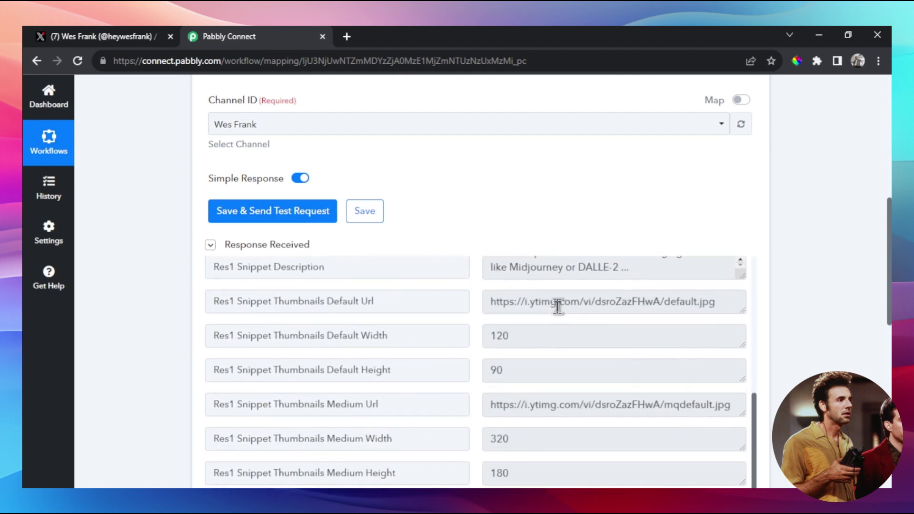
{"action": "key", "text": "Tab"}
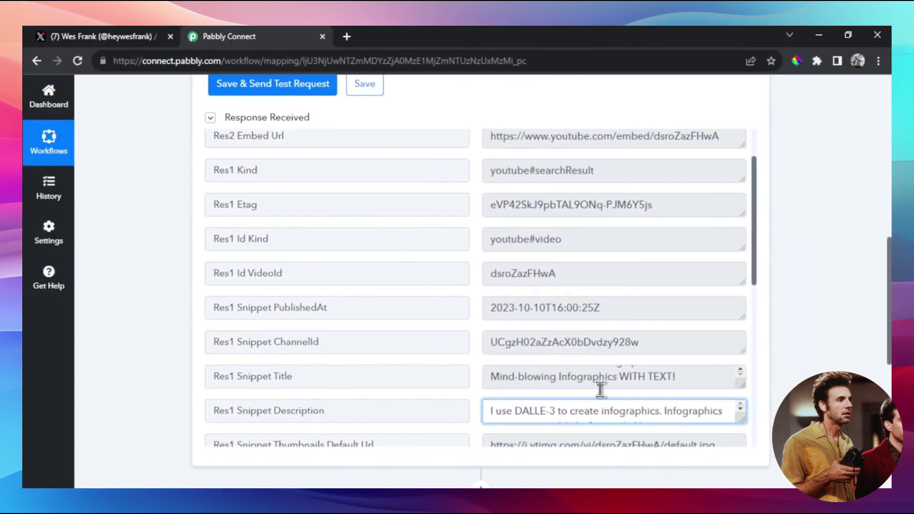
{"action": "scroll", "coordinate": [806, 341], "scroll_direction": "down", "scroll_amount": 4}
{"action": "scroll", "coordinate": [618, 324], "scroll_direction": "up", "scroll_amount": 8}
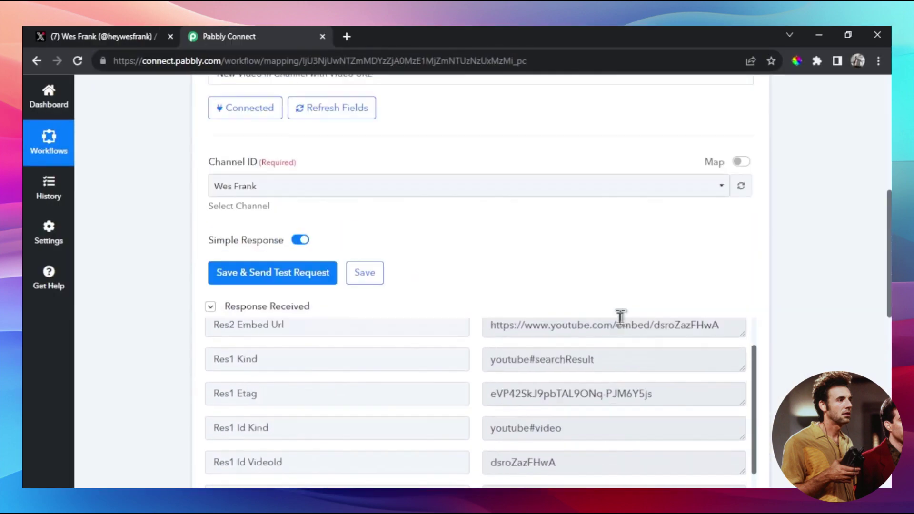
{"action": "scroll", "coordinate": [490, 329], "scroll_direction": "up", "scroll_amount": 1}
{"action": "scroll", "coordinate": [428, 305], "scroll_direction": "down", "scroll_amount": 1}
Save the YouTube trigger and collapse its card
{"action": "left_click", "coordinate": [379, 290]}
{"action": "scroll", "coordinate": [757, 262], "scroll_direction": "up", "scroll_amount": 6}
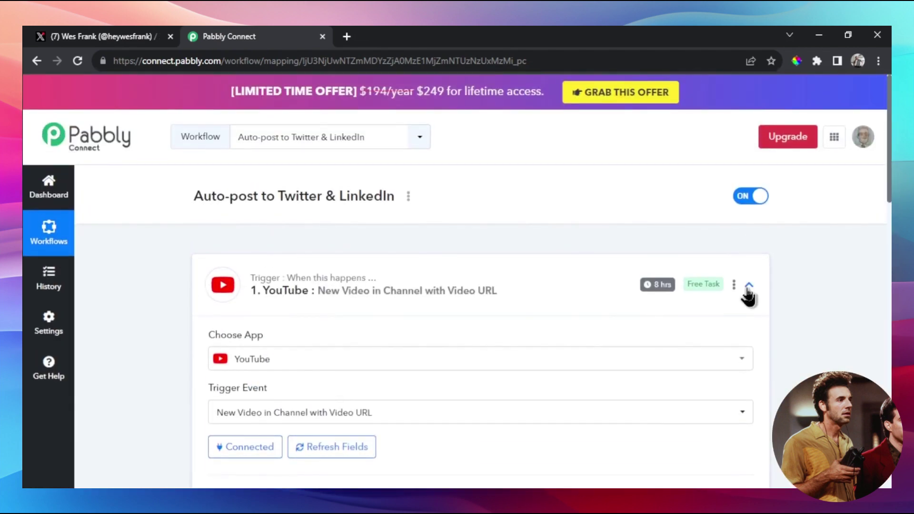
{"action": "left_click", "coordinate": [748, 287]}
Make the action step ChatGPT's Ask ChatGPT event and begin connecting a ChatGPT account
{"action": "scroll", "coordinate": [541, 254], "scroll_direction": "down", "scroll_amount": 3}
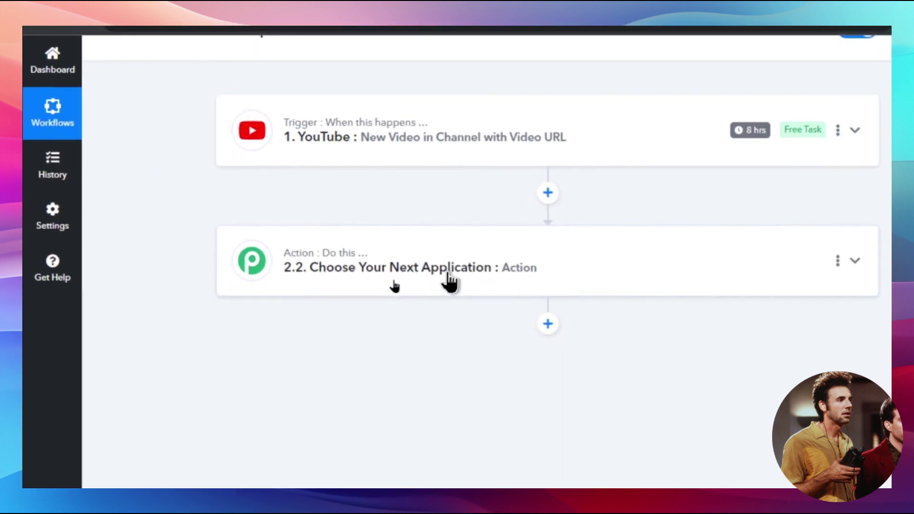
{"action": "left_click", "coordinate": [488, 278]}
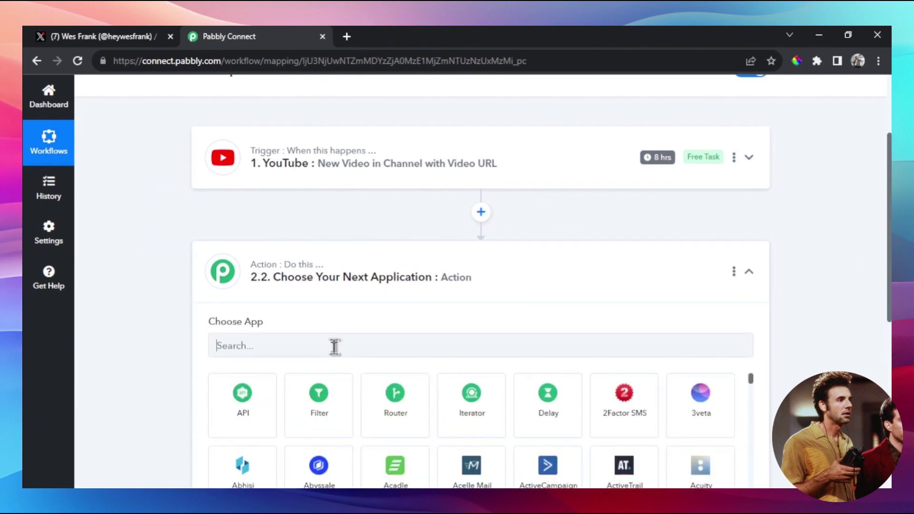
{"action": "type", "text": "chatgp"}
{"action": "key", "text": "Return"}
{"action": "left_click", "coordinate": [452, 323]}
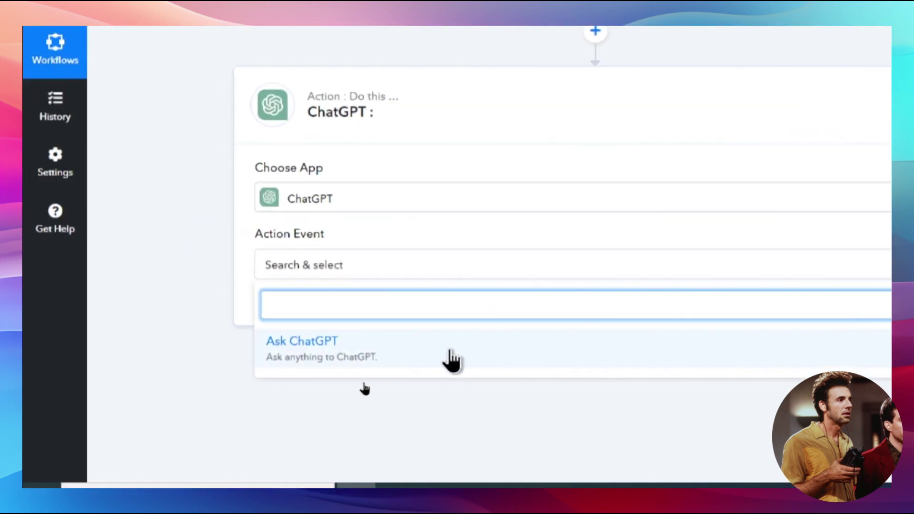
{"action": "left_click", "coordinate": [361, 383]}
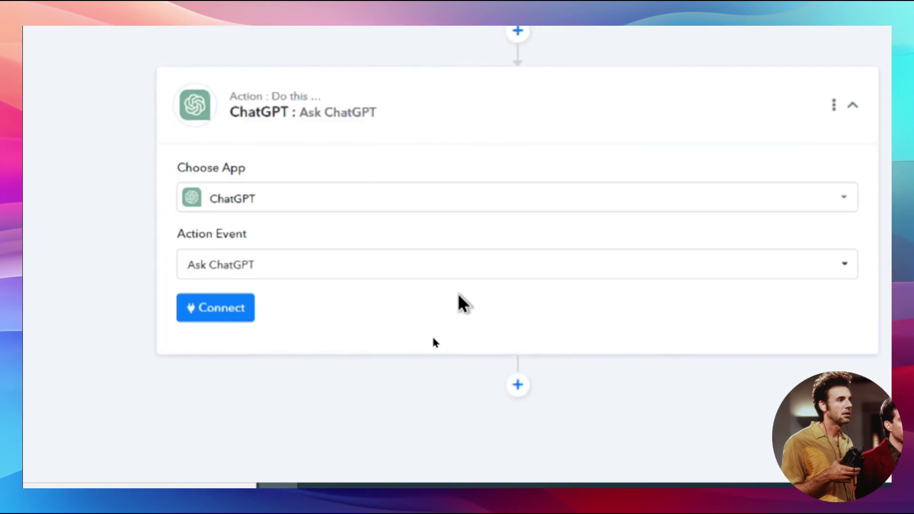
{"action": "left_click", "coordinate": [228, 307]}
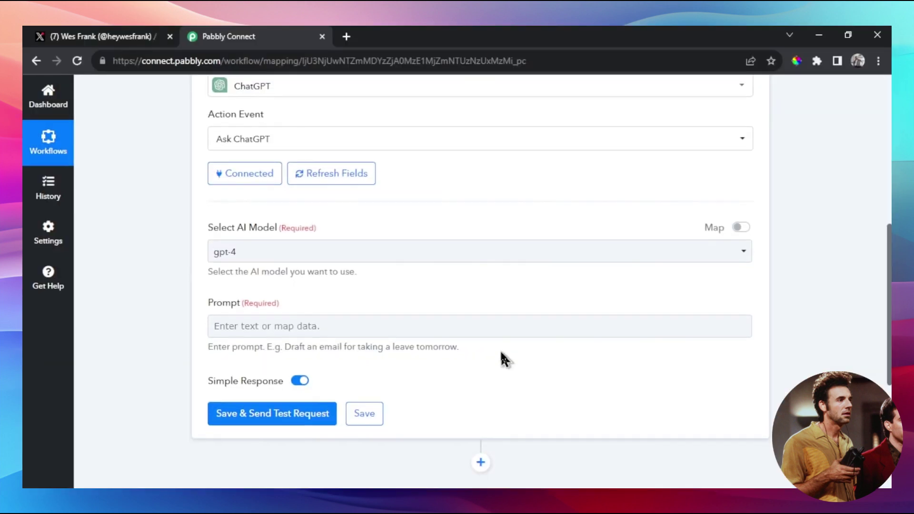
Begin the prompt with 'Create a post about a new YouTube video with the title'
{"action": "scroll", "coordinate": [373, 241], "scroll_direction": "down", "scroll_amount": 2}
{"action": "scroll", "coordinate": [382, 268], "scroll_direction": "up", "scroll_amount": 2}
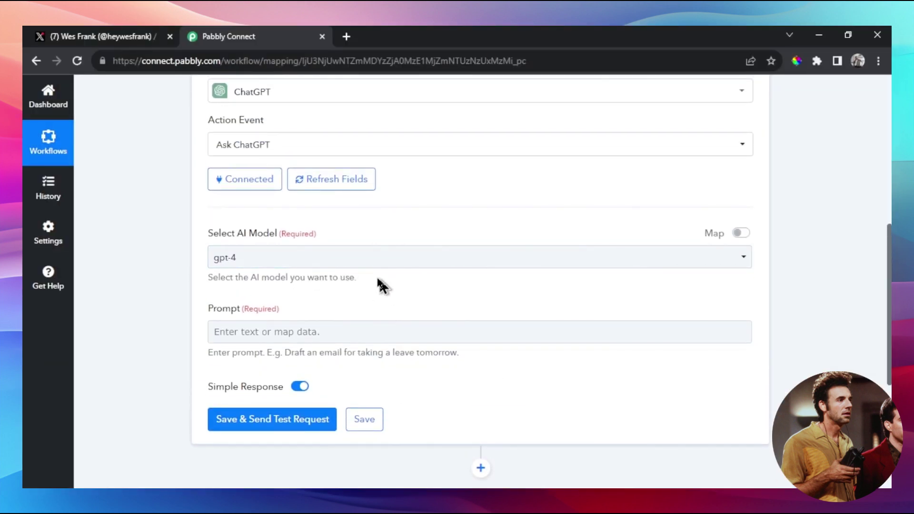
{"action": "scroll", "coordinate": [321, 259], "scroll_direction": "down", "scroll_amount": 1}
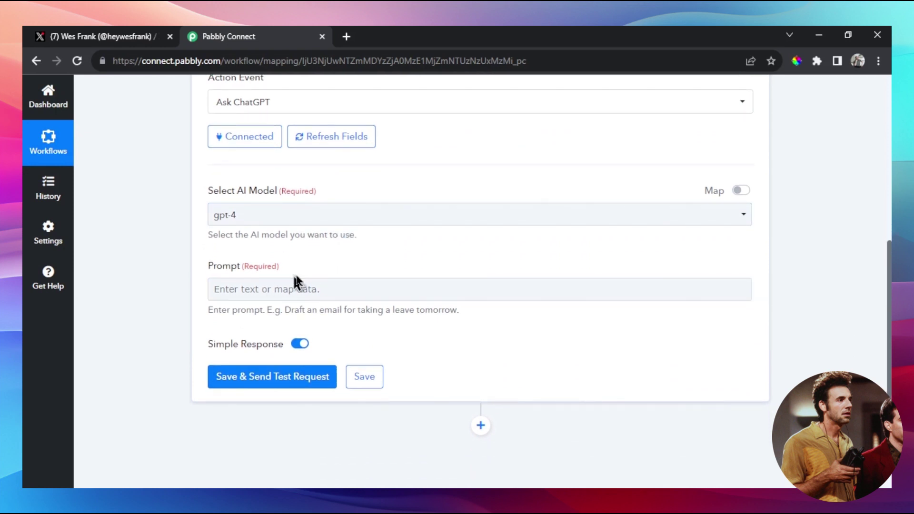
{"action": "left_click", "coordinate": [313, 283]}
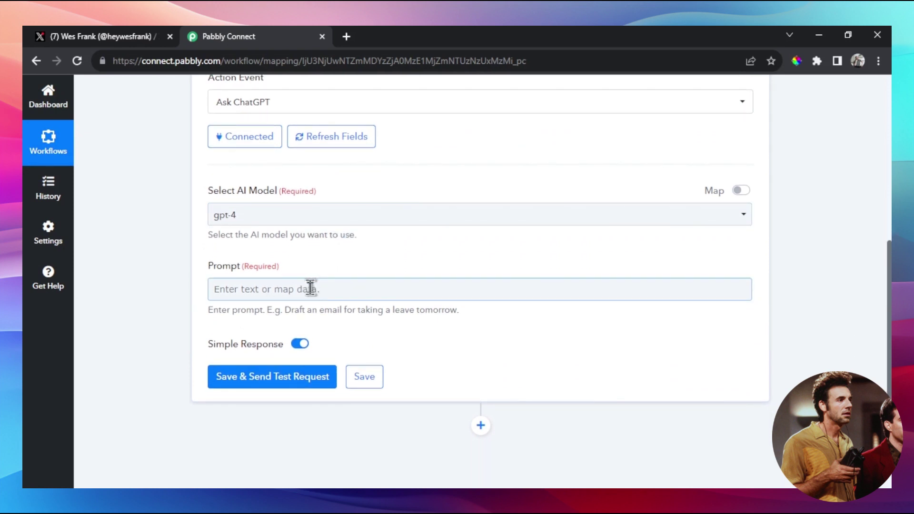
{"action": "type", "text": "C"}
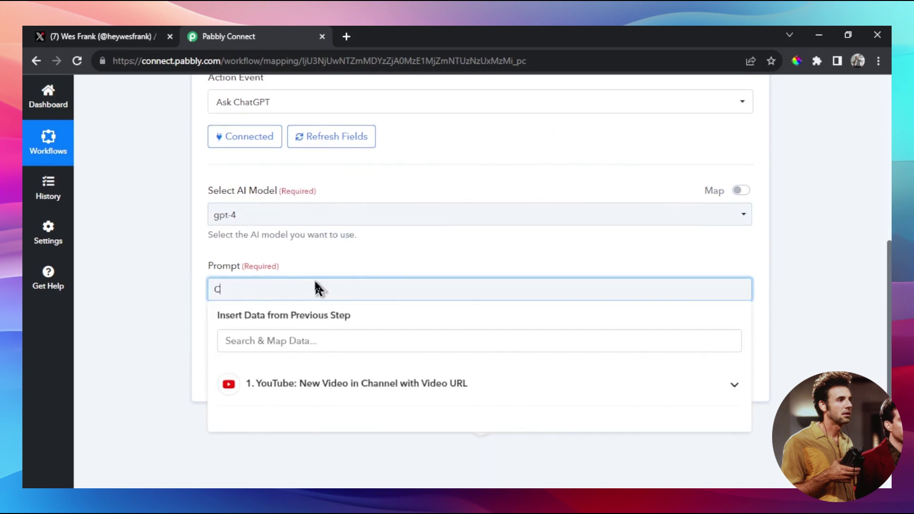
{"action": "type", "text": "reate a post about a new YouTube vide"}
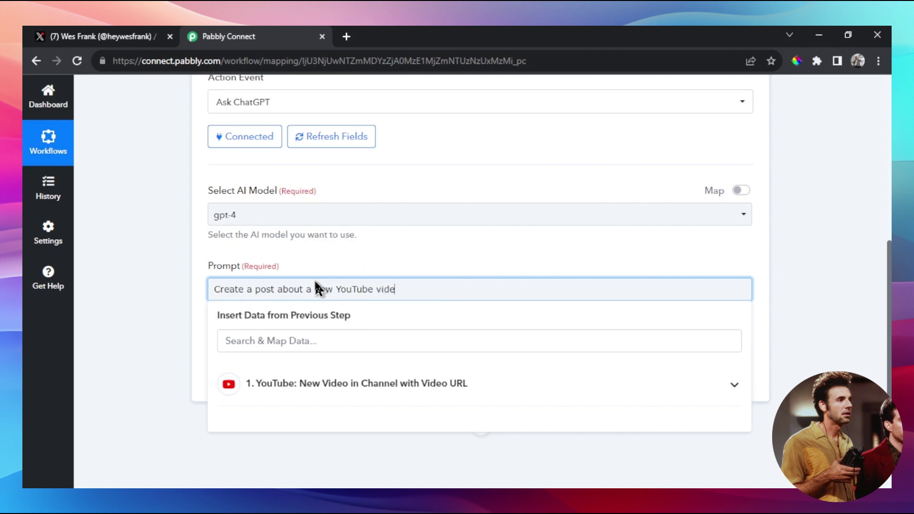
{"action": "type", "text": "o with the title:"}
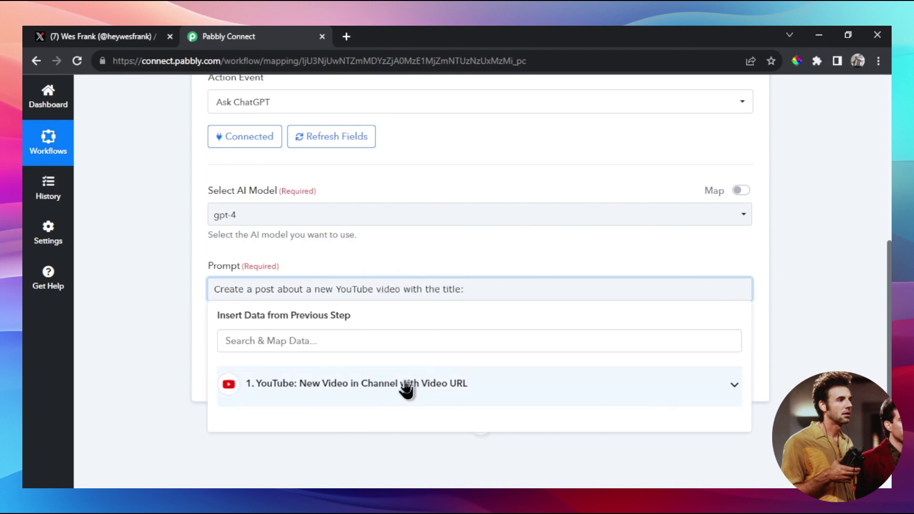
Insert the YouTube Res1 Snippet Title field, then add '. Example format of the post:' on new lines
{"action": "left_click", "coordinate": [344, 385]}
{"action": "scroll", "coordinate": [498, 431], "scroll_direction": "down", "scroll_amount": 5}
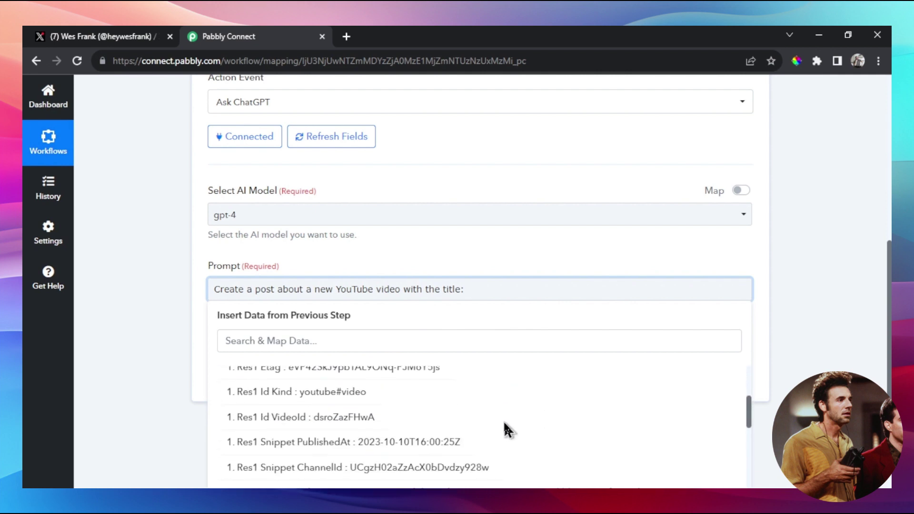
{"action": "scroll", "coordinate": [503, 433], "scroll_direction": "down", "scroll_amount": 1}
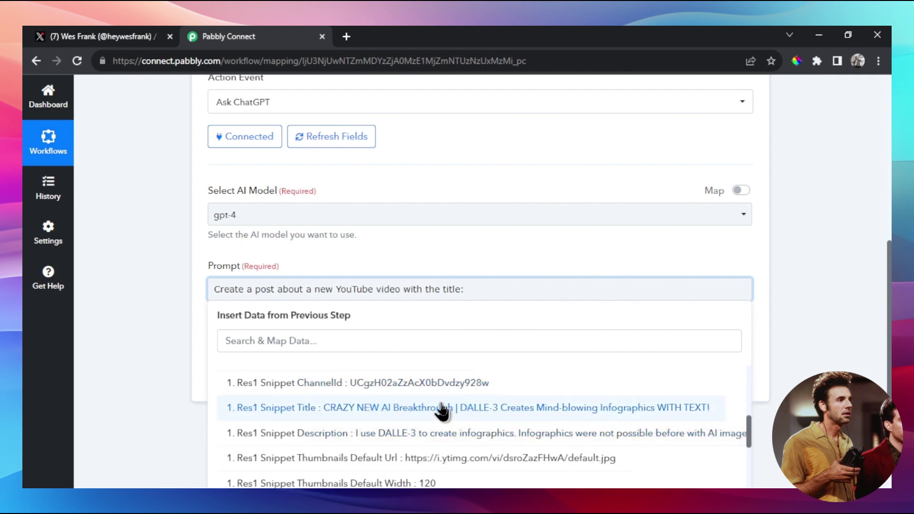
{"action": "left_click", "coordinate": [425, 413]}
{"action": "type", "text": ". "}
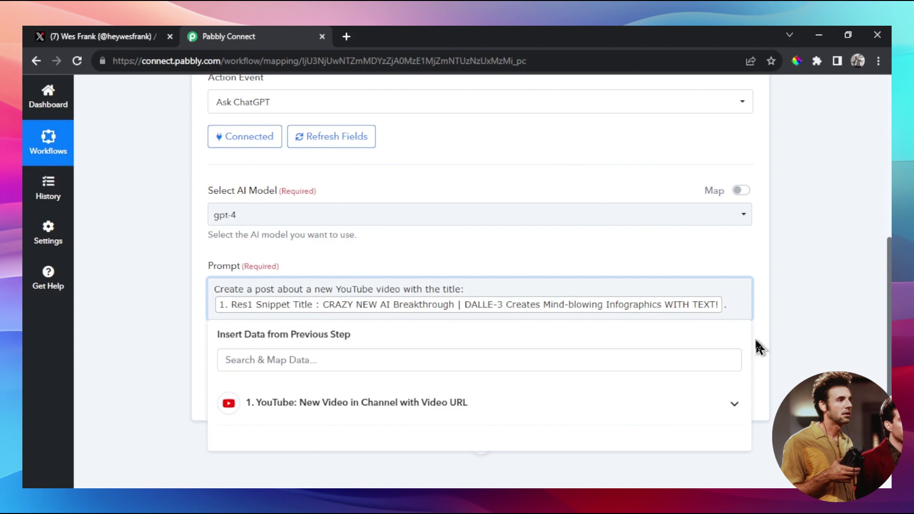
{"action": "type", "text": "Exam"}
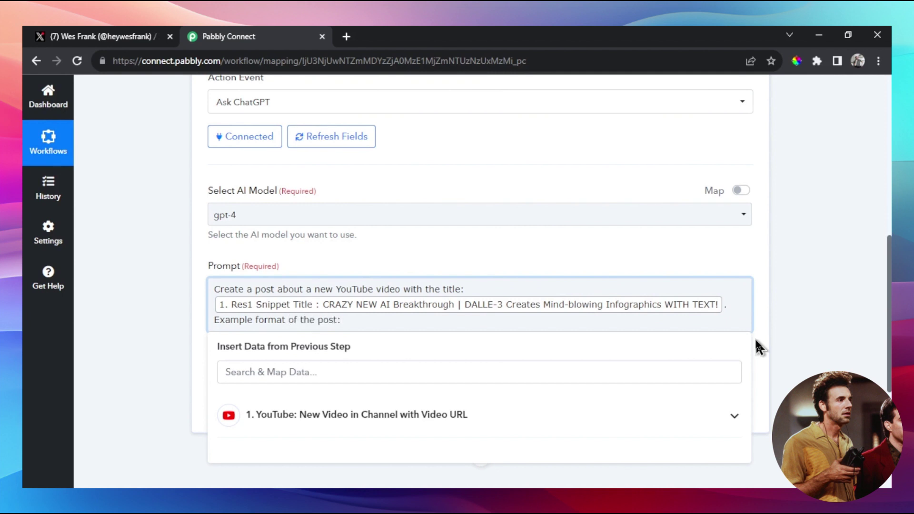
{"action": "type", "text": "ple format of the post:"}
{"action": "key", "text": "Return"}
{"action": "key", "text": "Return"}
{"action": "key", "text": "Return"}
{"action": "key", "text": "Delete"}
Copy the earlier tweet's title from X and paste it into the prompt's example section
{"action": "key", "text": "End"}
{"action": "key", "text": "Return"}
{"action": "scroll", "coordinate": [741, 306], "scroll_direction": "down", "scroll_amount": 2}
{"action": "left_click", "coordinate": [122, 29]}
{"action": "scroll", "coordinate": [447, 314], "scroll_direction": "down", "scroll_amount": 1}
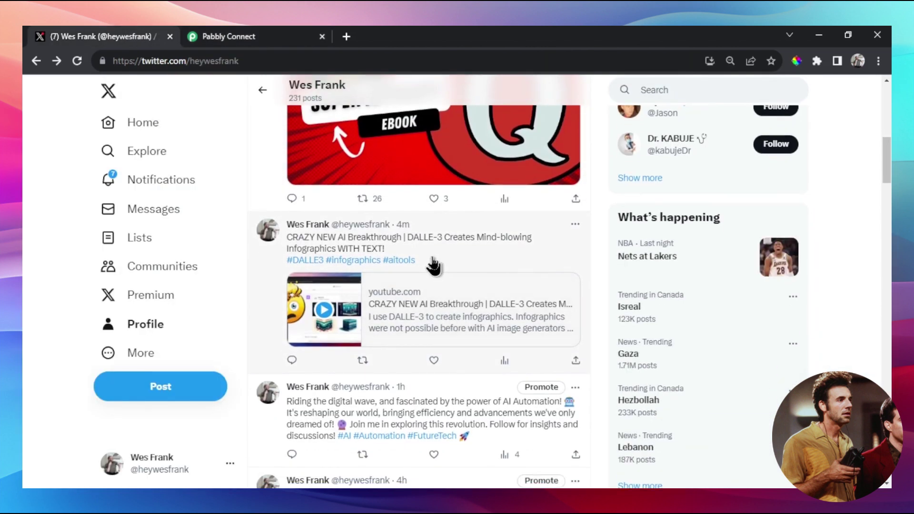
{"action": "left_click_drag", "start_coordinate": [286, 237], "coordinate": [389, 256]}
{"action": "key", "text": "ctrl+c"}
{"action": "left_click", "coordinate": [249, 34]}
{"action": "left_click", "coordinate": [275, 263]}
{"action": "key", "text": "ctrl+v"}
{"action": "key", "text": "Return"}
Copy the tweet's #DALLE3 #infographics #aitools hashtags from X
{"action": "key", "text": "ctrl+shift+Tab"}
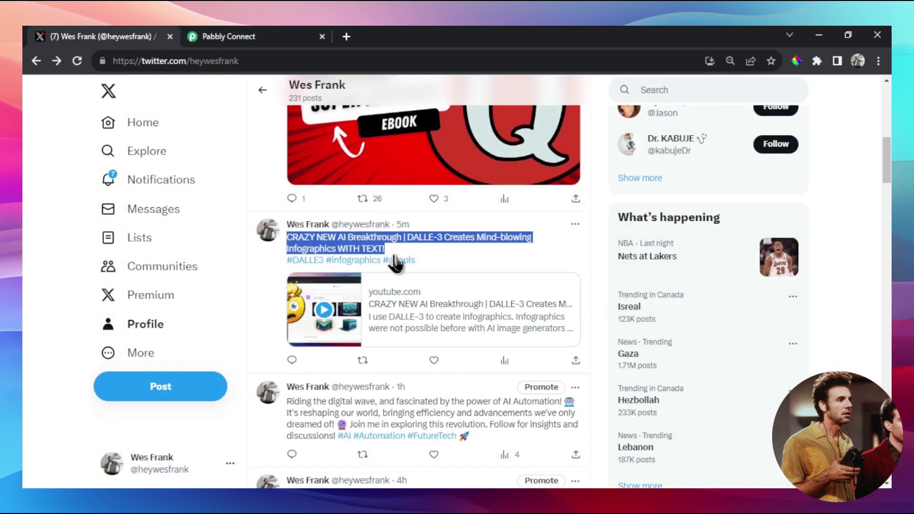
{"action": "left_click_drag", "start_coordinate": [415, 260], "coordinate": [290, 259]}
{"action": "key", "text": "ctrl+c"}
Paste the example hashtags into the ChatGPT prompt and map Res2 Video Url on a new line below
{"action": "key", "text": "ctrl+Tab"}
{"action": "key", "text": "ctrl+v"}
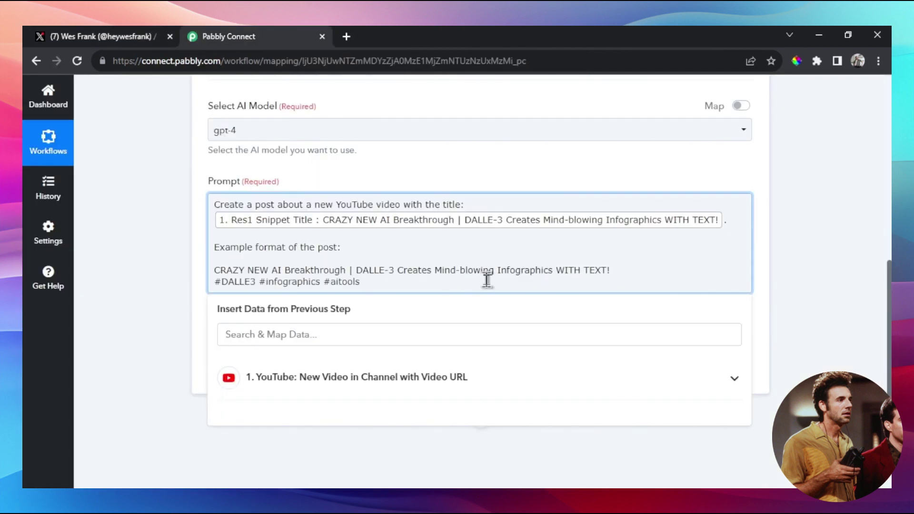
{"action": "key", "text": "Return"}
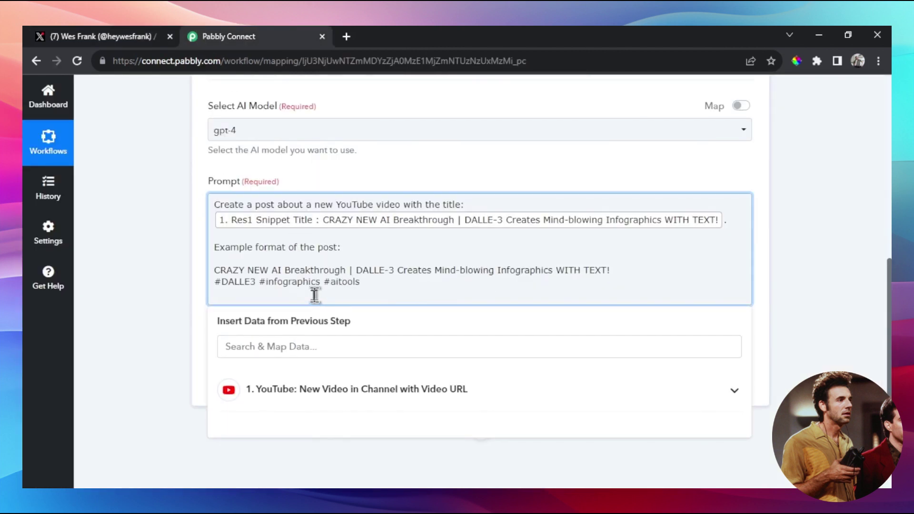
{"action": "key", "text": "BackSpace"}
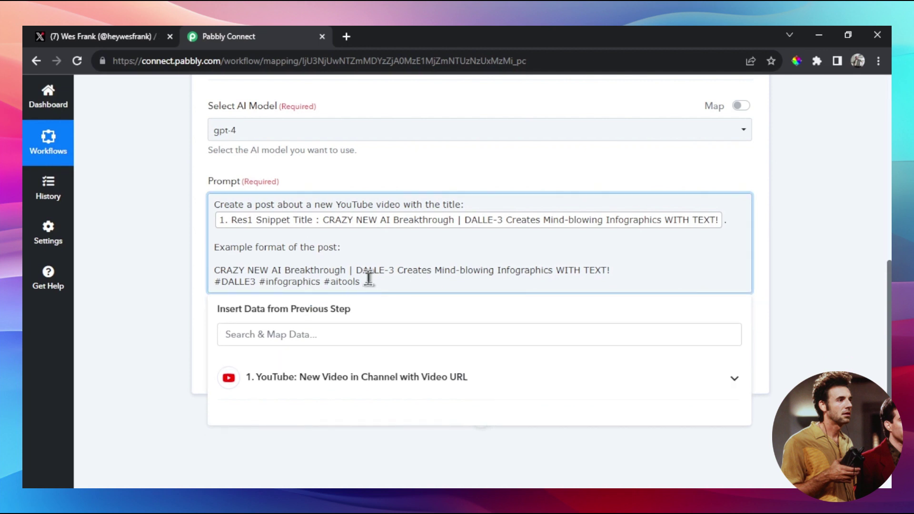
{"action": "key", "text": "Return"}
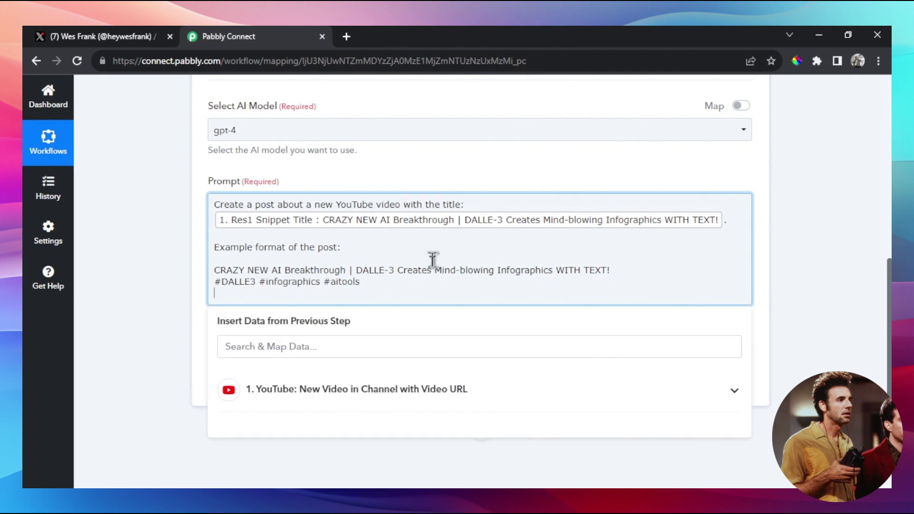
{"action": "left_click", "coordinate": [433, 394]}
{"action": "scroll", "coordinate": [503, 430], "scroll_direction": "down", "scroll_amount": 1}
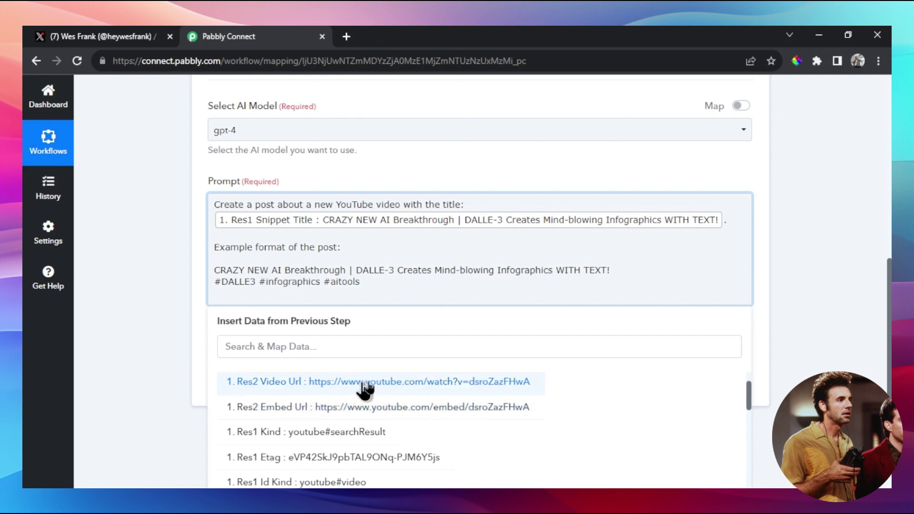
{"action": "left_click", "coordinate": [428, 388]}
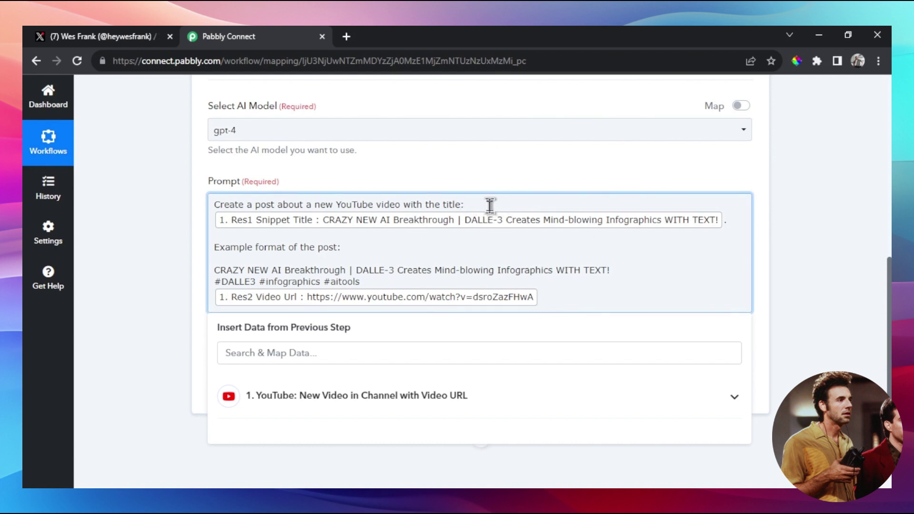
Add 'Make sure to add 3 relevant hashtags.' below the title line and tidy the prompt's last lines
{"action": "left_click", "coordinate": [751, 225]}
{"action": "key", "text": "Return"}
{"action": "type", "text": "Make sure to add 3 relevant hashtags."}
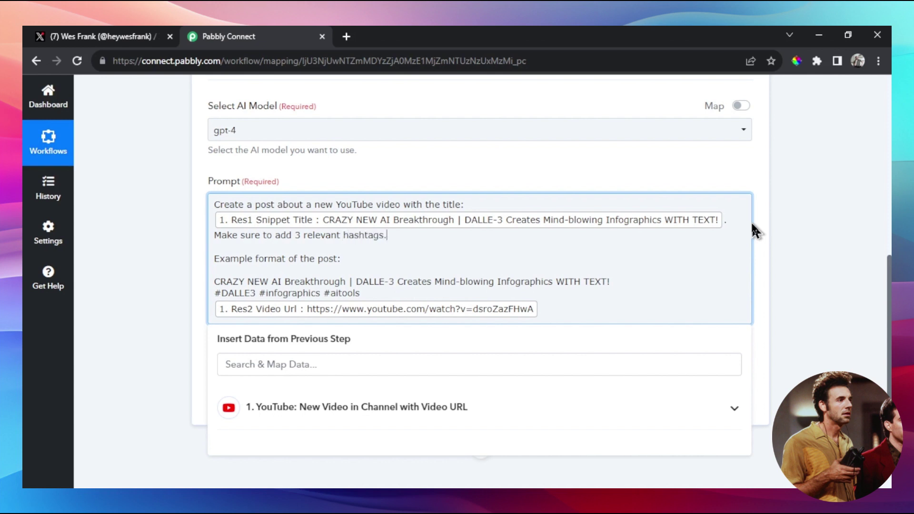
{"action": "left_click", "coordinate": [383, 291]}
{"action": "left_click_drag", "start_coordinate": [217, 293], "coordinate": [366, 293]}
{"action": "left_click", "coordinate": [329, 282]}
{"action": "scroll", "coordinate": [428, 257], "scroll_direction": "up", "scroll_amount": 1}
{"action": "scroll", "coordinate": [361, 247], "scroll_direction": "down", "scroll_amount": 1}
{"action": "left_click", "coordinate": [366, 293]}
{"action": "left_click", "coordinate": [597, 310]}
{"action": "key", "text": "Return"}
{"action": "key", "text": "BackSpace"}
{"action": "left_click_drag", "start_coordinate": [797, 287], "coordinate": [797, 249]}
{"action": "left_click", "coordinate": [585, 307]}
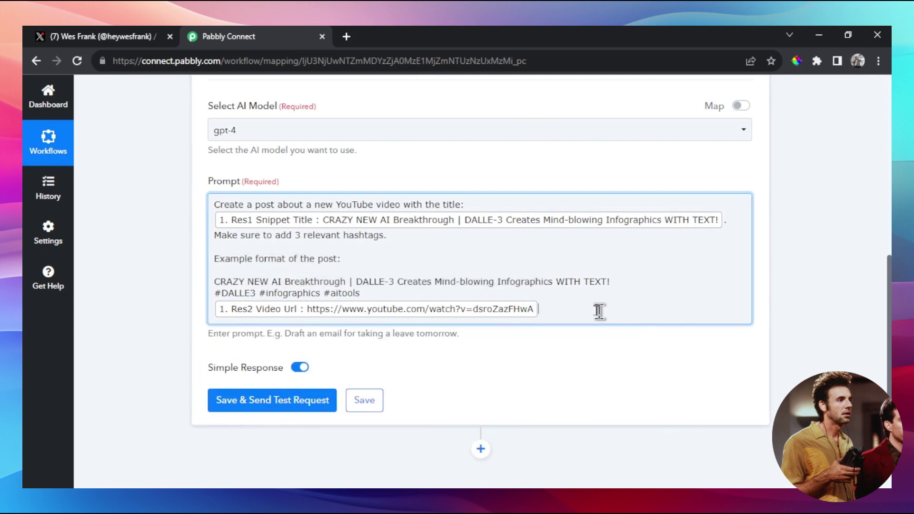
Save the ChatGPT step, send a test request and review the Choices 0 Message Content
{"action": "left_click", "coordinate": [841, 344]}
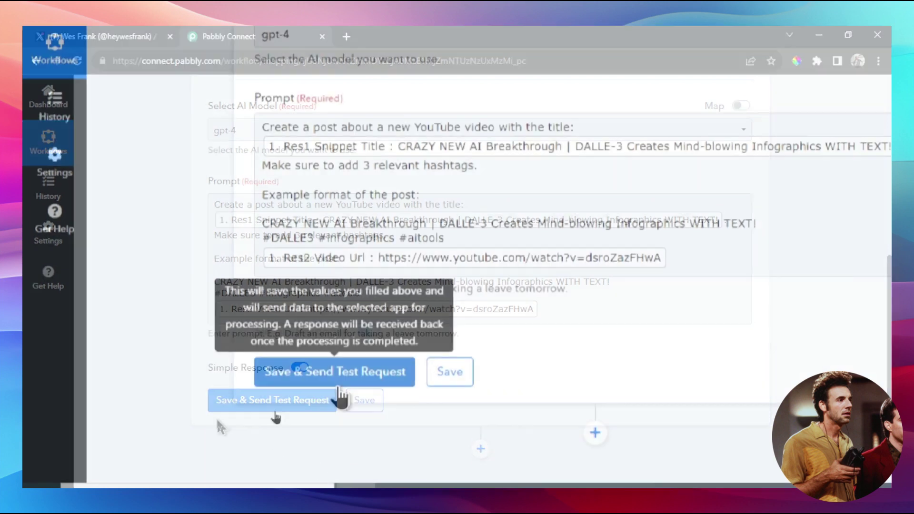
{"action": "left_click", "coordinate": [295, 403]}
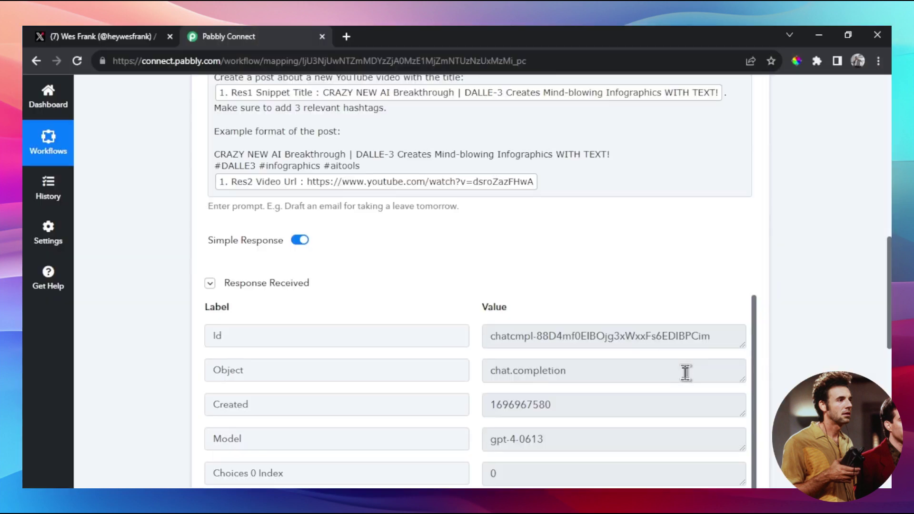
{"action": "scroll", "coordinate": [685, 371], "scroll_direction": "down", "scroll_amount": 2}
{"action": "scroll", "coordinate": [684, 373], "scroll_direction": "down", "scroll_amount": 2}
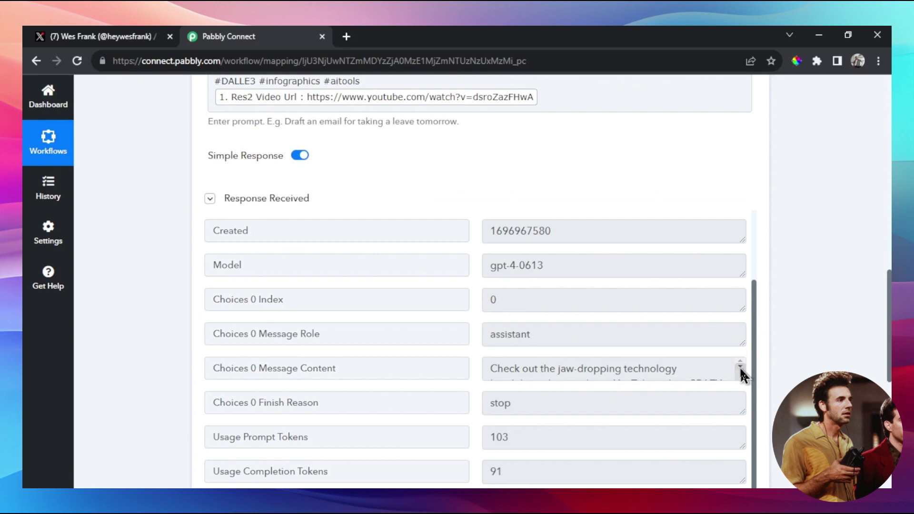
{"action": "left_click", "coordinate": [740, 367]}
Copy the generated post and paste it into a new X compose draft
{"action": "scroll", "coordinate": [719, 377], "scroll_direction": "down", "scroll_amount": 1}
{"action": "scroll", "coordinate": [721, 374], "scroll_direction": "down", "scroll_amount": 3}
{"action": "left_click_drag", "start_coordinate": [724, 371], "coordinate": [468, 342]}
{"action": "left_click", "coordinate": [471, 366]}
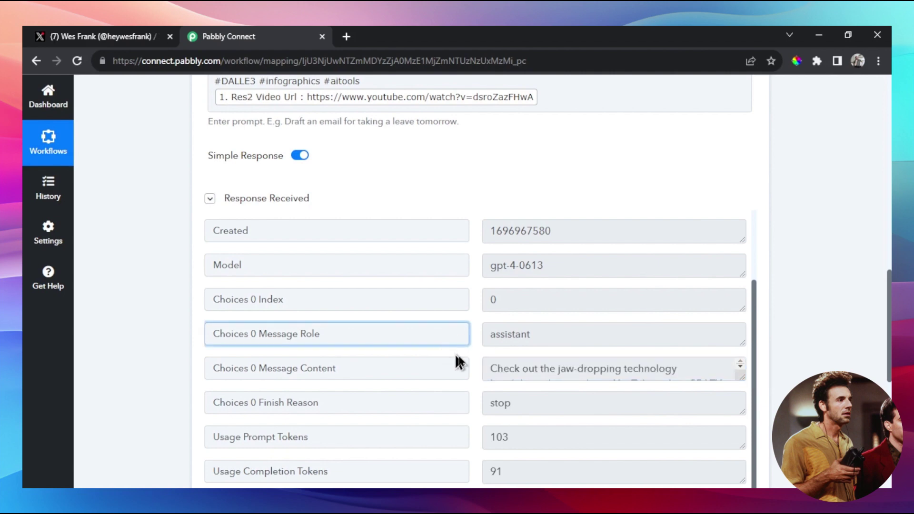
{"action": "triple_click", "coordinate": [589, 366]}
{"action": "key", "text": "ctrl+c"}
{"action": "left_click", "coordinate": [122, 36]}
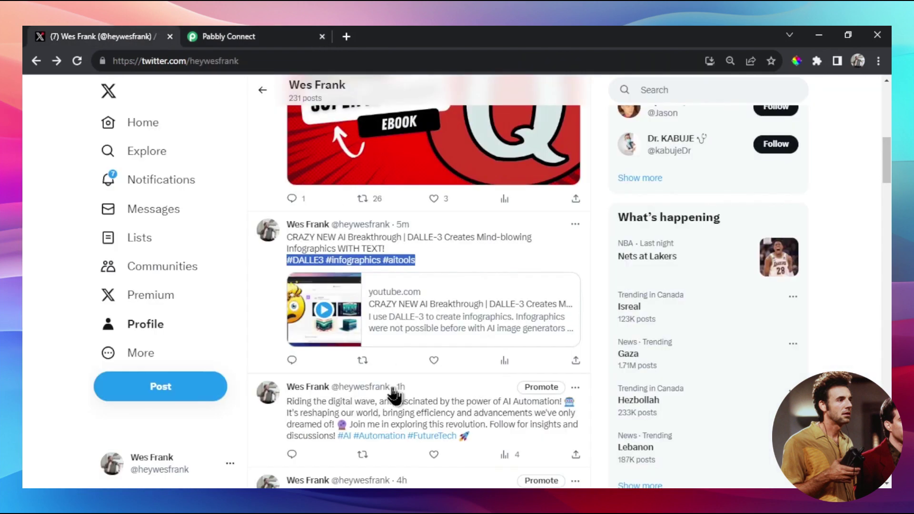
{"action": "left_click", "coordinate": [180, 388]}
{"action": "key", "text": "ctrl+v"}
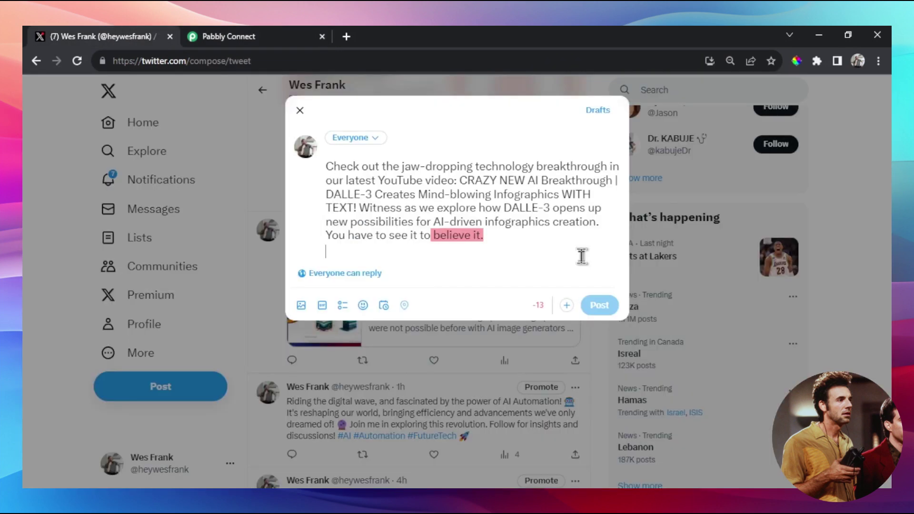
Rewrite the prompt as 'Give three relevant hashtags for a video titled:' followed by the Snippet Title token
{"action": "left_click", "coordinate": [244, 35]}
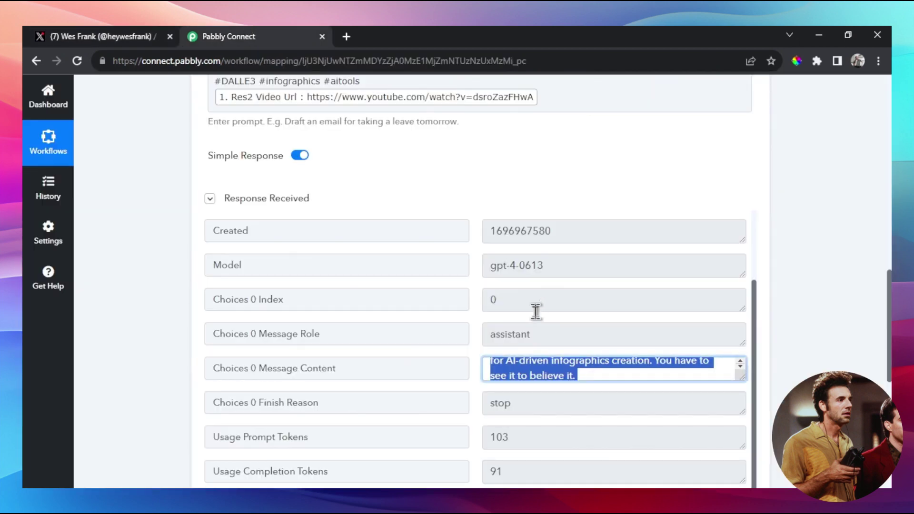
{"action": "scroll", "coordinate": [528, 325], "scroll_direction": "up", "scroll_amount": 7}
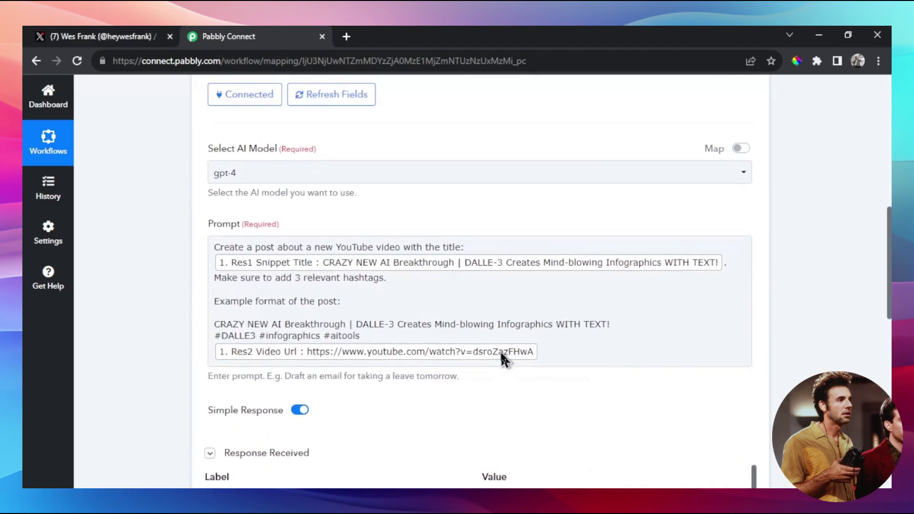
{"action": "left_click", "coordinate": [624, 329]}
{"action": "scroll", "coordinate": [559, 343], "scroll_direction": "up", "scroll_amount": 2}
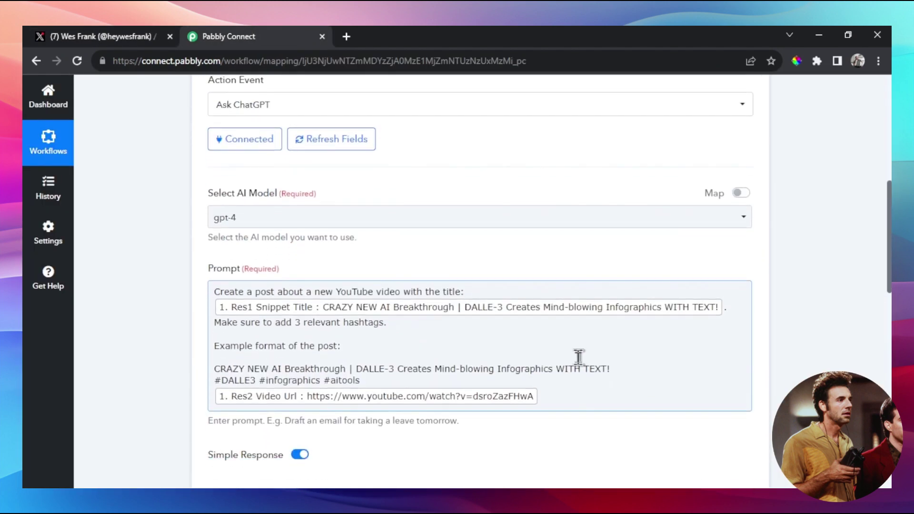
{"action": "scroll", "coordinate": [387, 350], "scroll_direction": "down", "scroll_amount": 2}
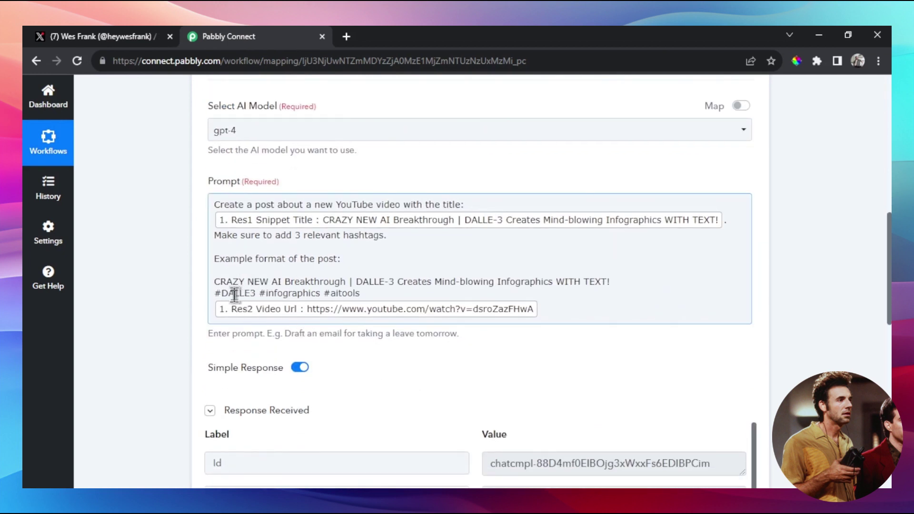
{"action": "left_click_drag", "start_coordinate": [216, 293], "coordinate": [384, 292]}
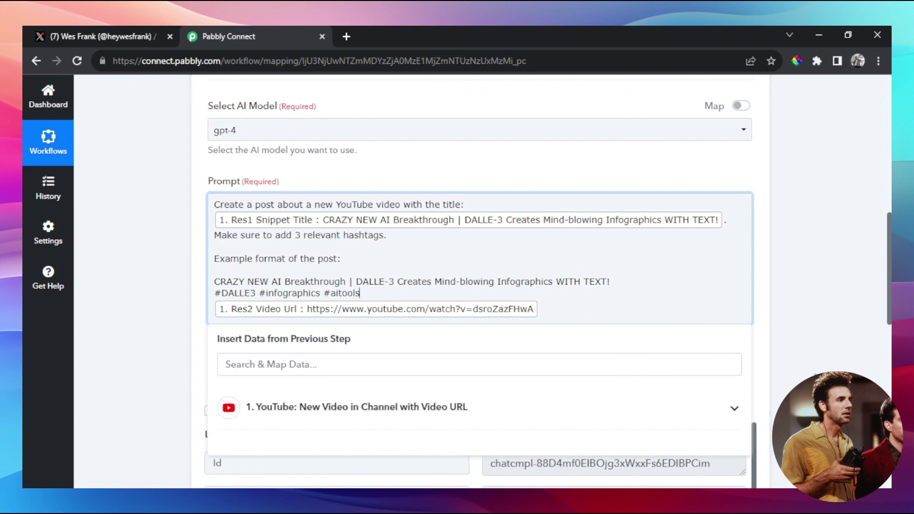
{"action": "left_click", "coordinate": [576, 312]}
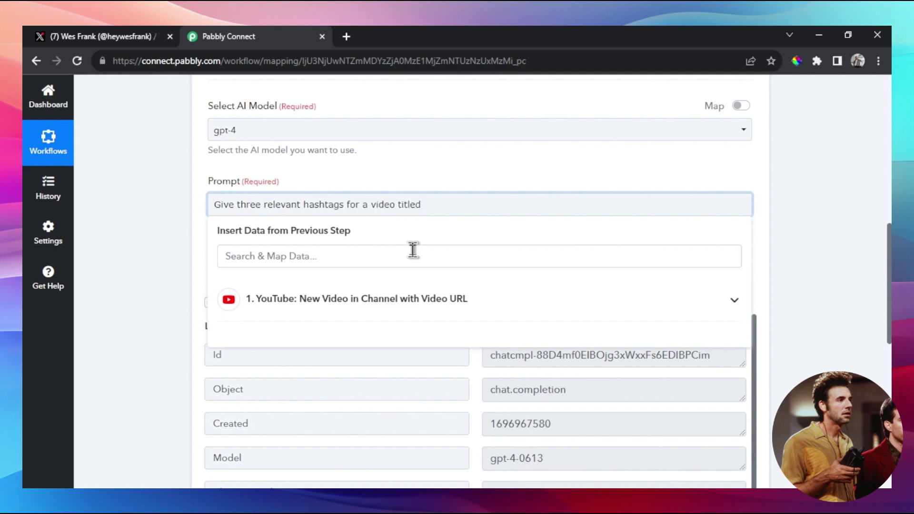
{"action": "left_click", "coordinate": [426, 305]}
{"action": "scroll", "coordinate": [616, 379], "scroll_direction": "down", "scroll_amount": 4}
{"action": "left_click", "coordinate": [548, 324]}
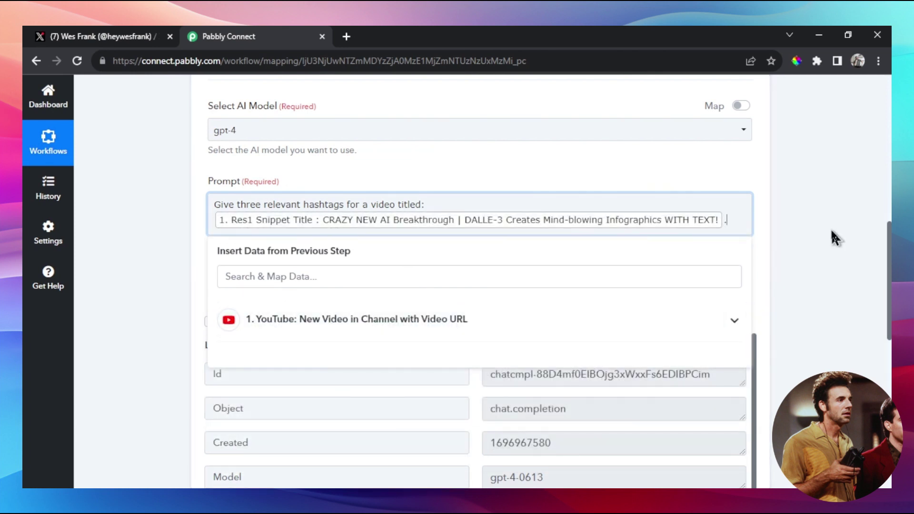
Send a test request, confirm it returns three hashtags, and save the ChatGPT step
{"action": "scroll", "coordinate": [809, 259], "scroll_direction": "down", "scroll_amount": 1}
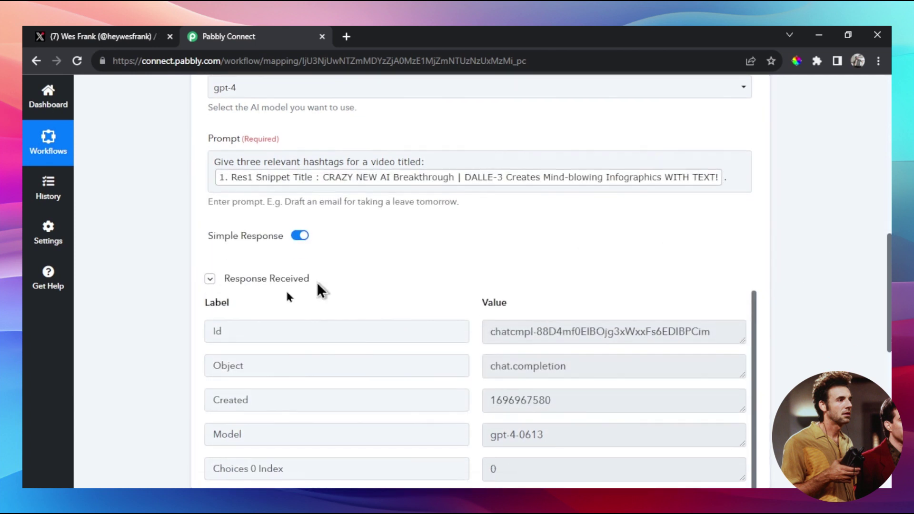
{"action": "left_click", "coordinate": [210, 277]}
{"action": "scroll", "coordinate": [451, 265], "scroll_direction": "down", "scroll_amount": 3}
{"action": "scroll", "coordinate": [296, 228], "scroll_direction": "up", "scroll_amount": 3}
{"action": "left_click", "coordinate": [333, 304]}
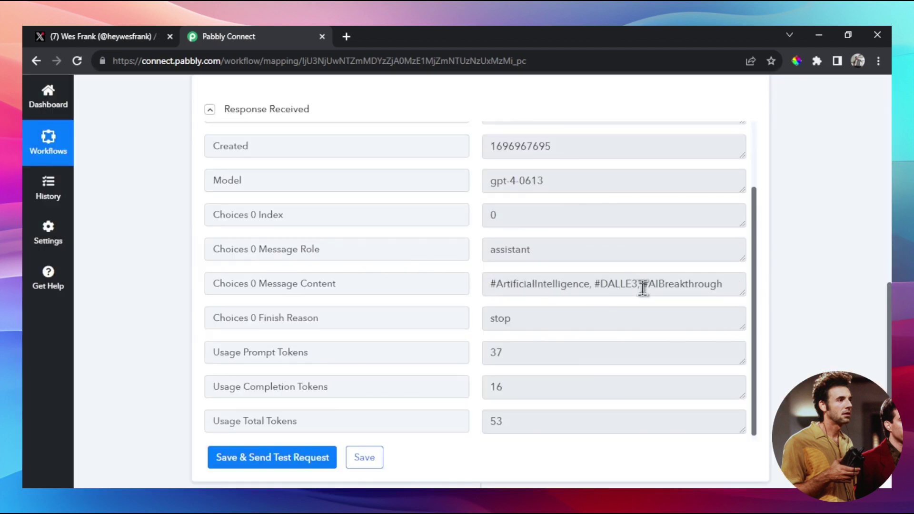
{"action": "left_click", "coordinate": [709, 284]}
{"action": "scroll", "coordinate": [649, 306], "scroll_direction": "up", "scroll_amount": 6}
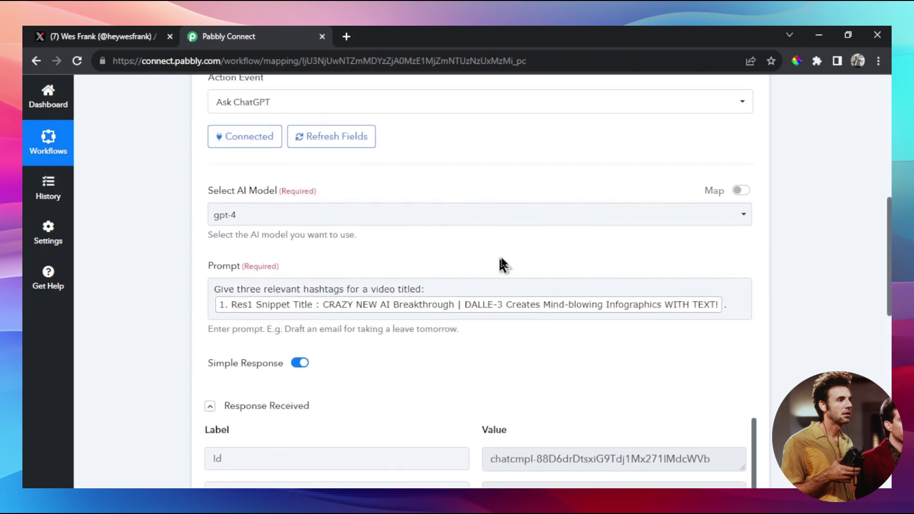
{"action": "scroll", "coordinate": [503, 261], "scroll_direction": "down", "scroll_amount": 4}
{"action": "scroll", "coordinate": [501, 251], "scroll_direction": "down", "scroll_amount": 2}
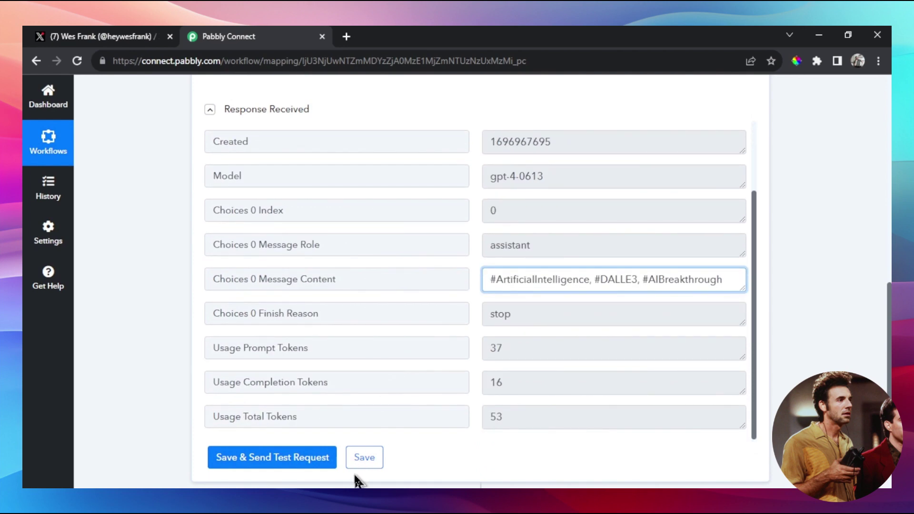
{"action": "left_click", "coordinate": [365, 463]}
{"action": "scroll", "coordinate": [776, 286], "scroll_direction": "up", "scroll_amount": 4}
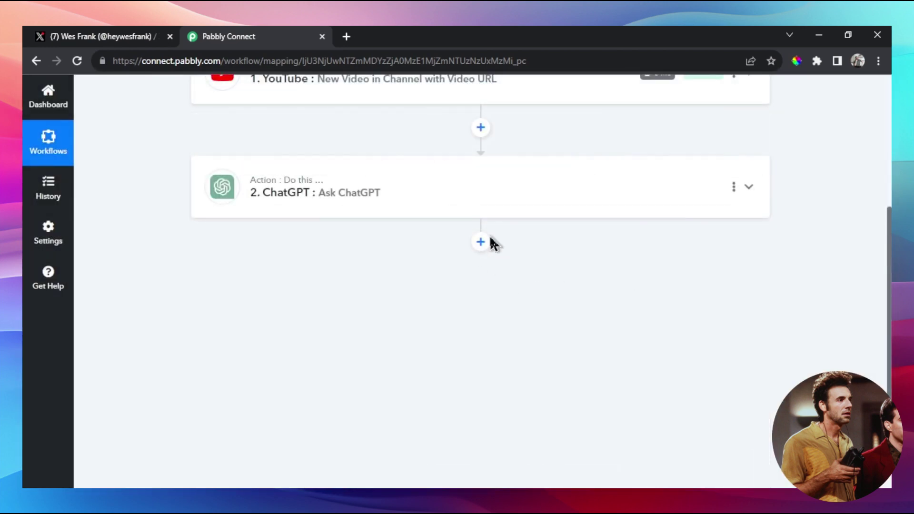
Add an X (Formerly Twitter) step after ChatGPT with the Create Tweet action
{"action": "left_click", "coordinate": [481, 242]}
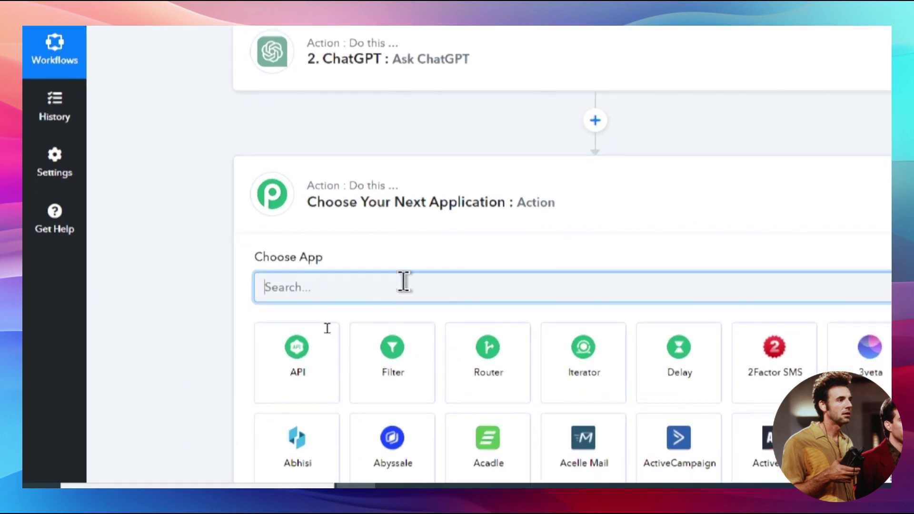
{"action": "type", "text": "twitter"}
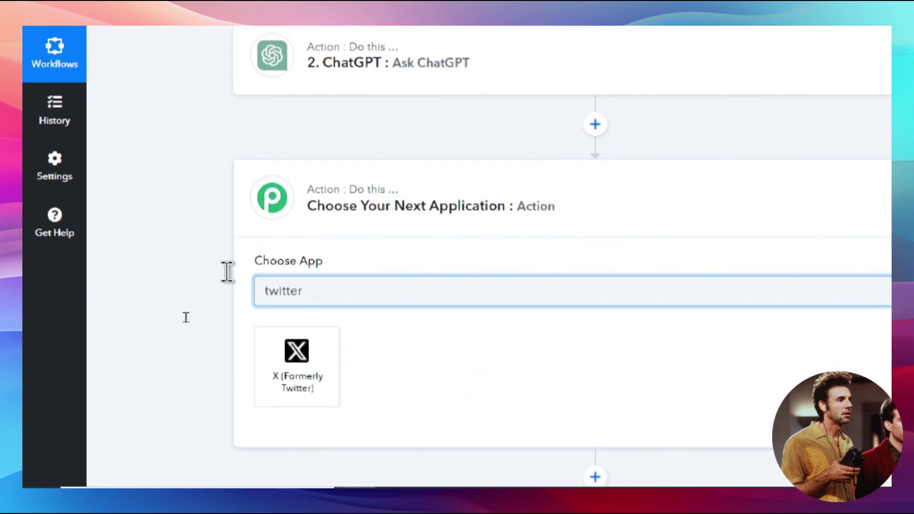
{"action": "left_click", "coordinate": [304, 376]}
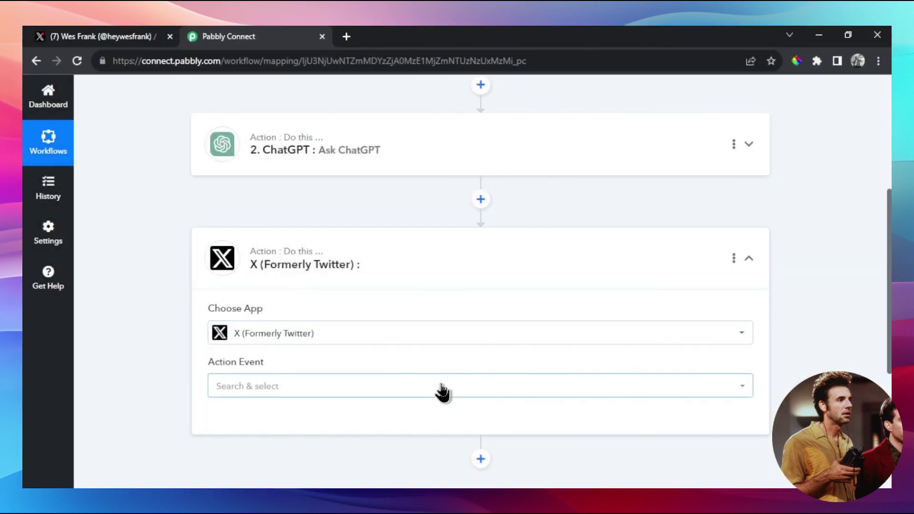
{"action": "left_click", "coordinate": [452, 386]}
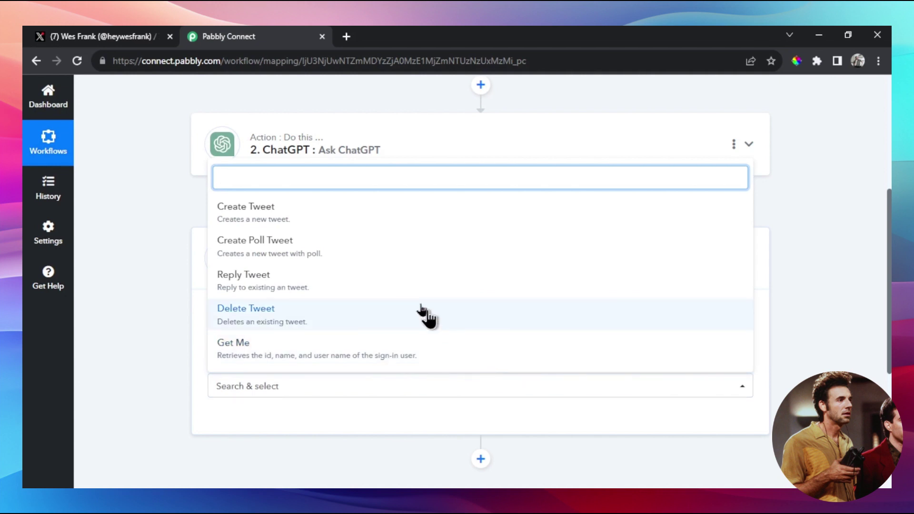
{"action": "left_click", "coordinate": [341, 211]}
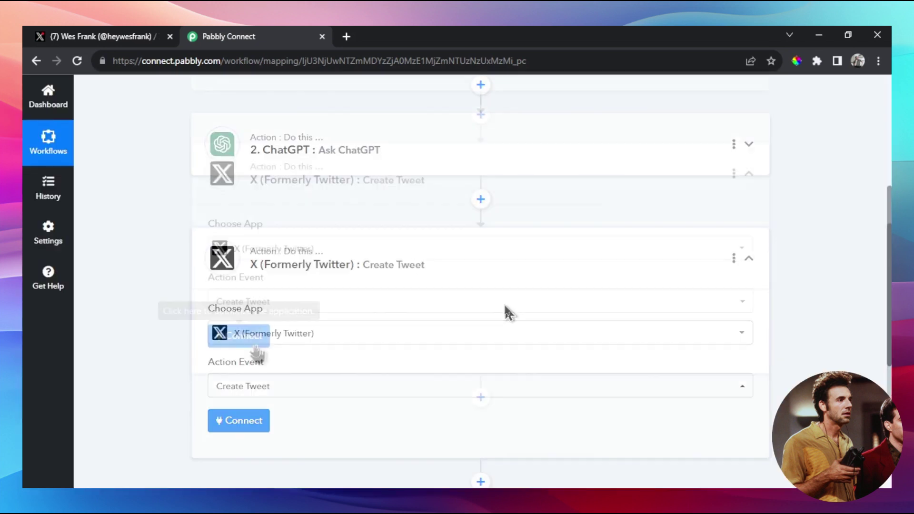
Start a new X connection via Connect With X (Formerly Twitter)
{"action": "left_click", "coordinate": [242, 339]}
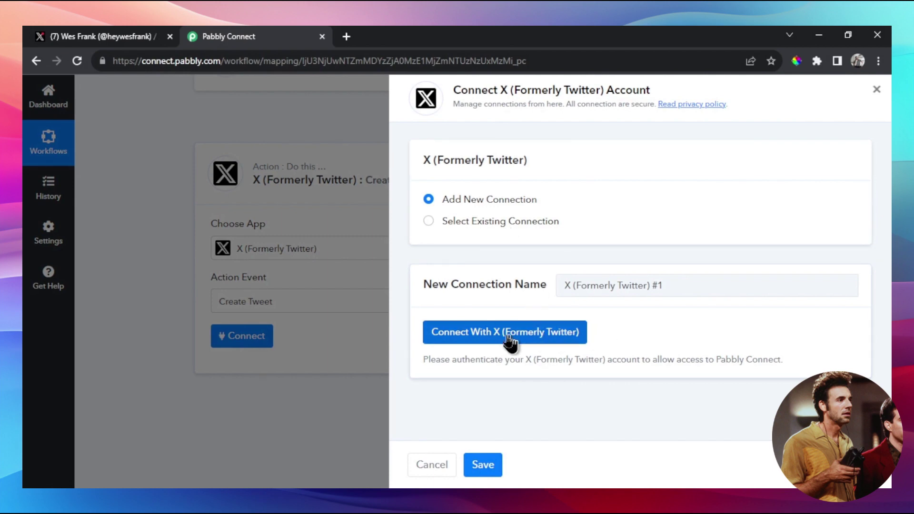
{"action": "left_click", "coordinate": [548, 331]}
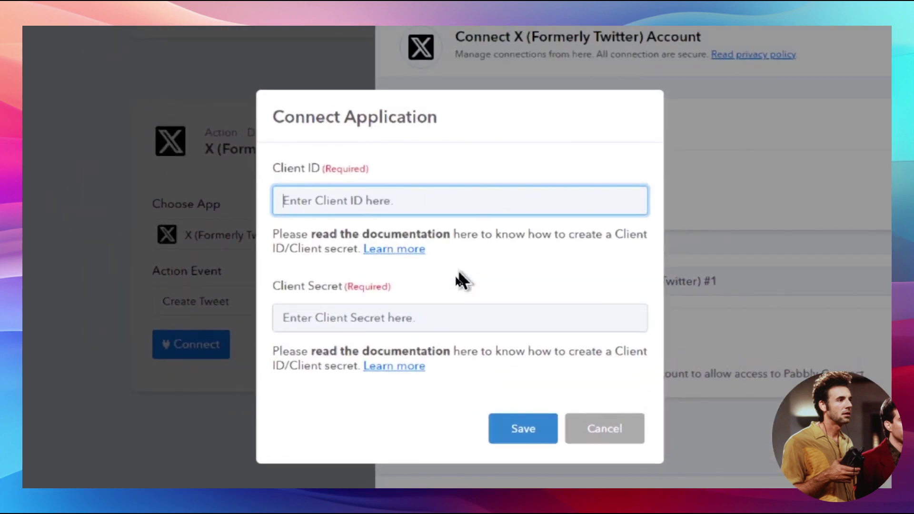
{"action": "left_click", "coordinate": [455, 272]}
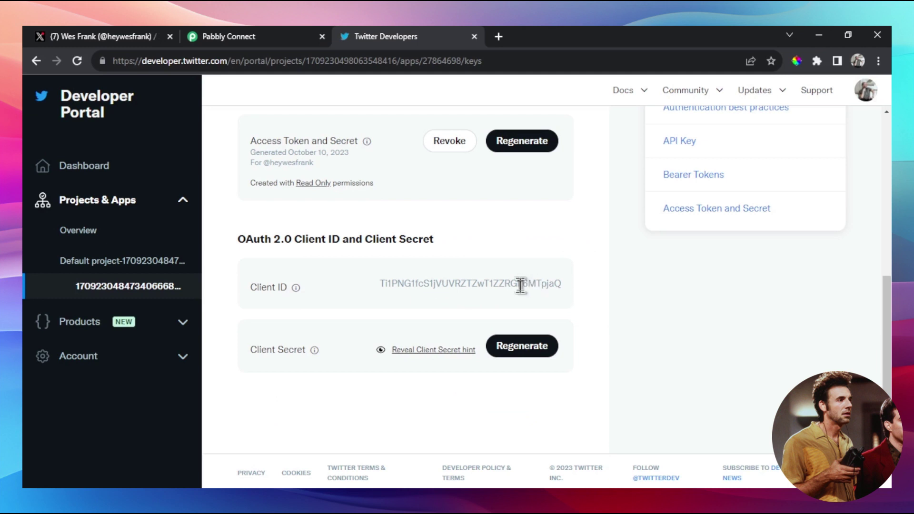
Copy the app's OAuth 2.0 Client ID from the Developer Portal into Pabbly's Client ID field
{"action": "double_click", "coordinate": [521, 284]}
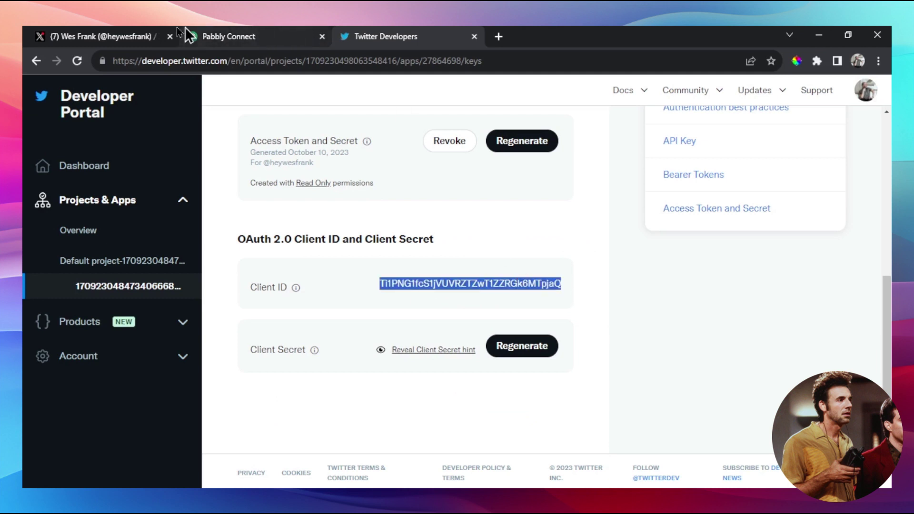
{"action": "left_click", "coordinate": [264, 37]}
{"action": "left_click", "coordinate": [418, 228]}
{"action": "key", "text": "ctrl+v"}
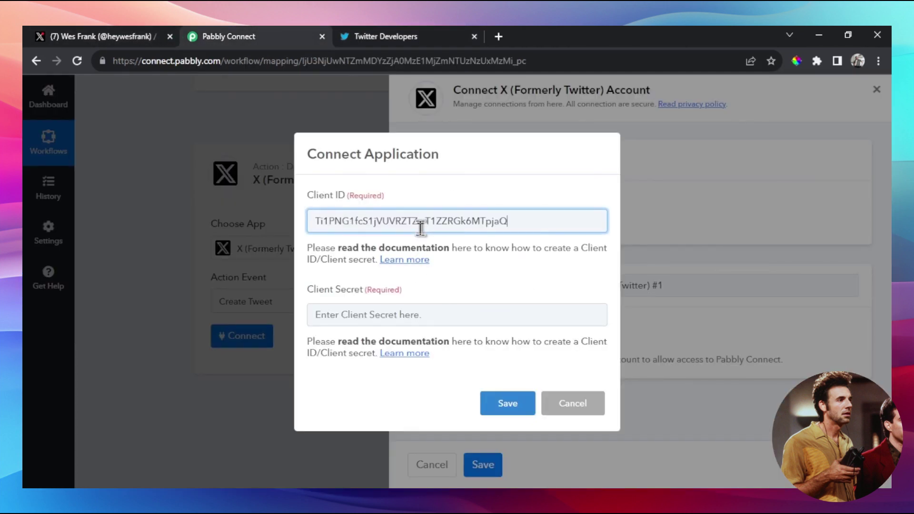
{"action": "left_click", "coordinate": [408, 36]}
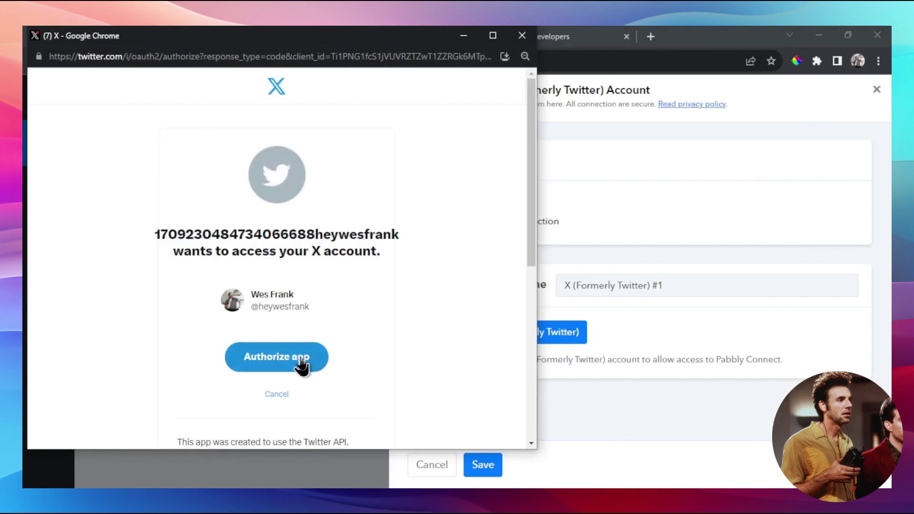
Authorize Pabbly to access the X account and discard the earlier draft tweet on X
{"action": "left_click", "coordinate": [301, 366]}
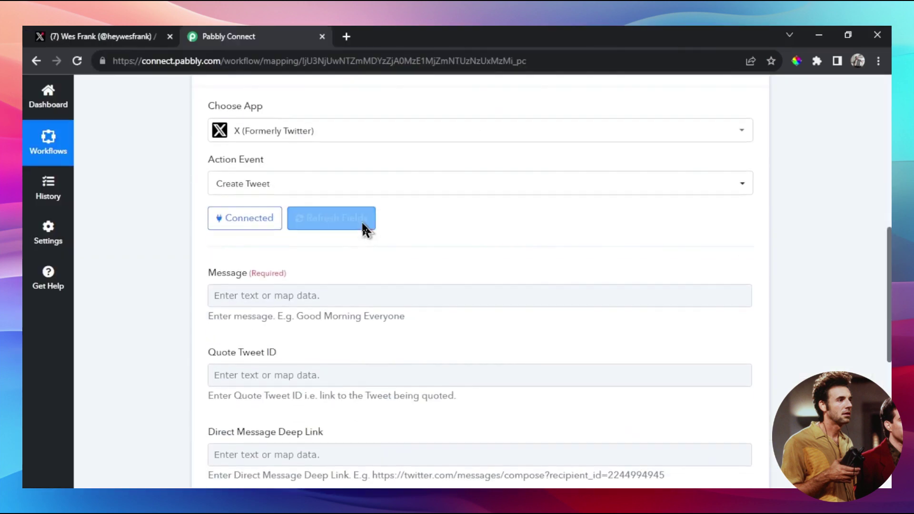
{"action": "scroll", "coordinate": [363, 228], "scroll_direction": "up", "scroll_amount": 1}
{"action": "scroll", "coordinate": [343, 261], "scroll_direction": "down", "scroll_amount": 1}
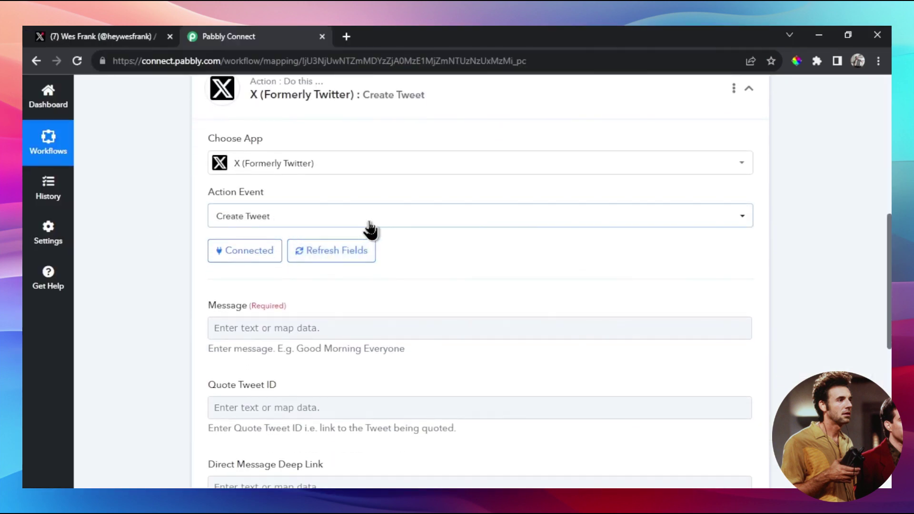
{"action": "scroll", "coordinate": [423, 230], "scroll_direction": "down", "scroll_amount": 2}
{"action": "left_click", "coordinate": [328, 244]}
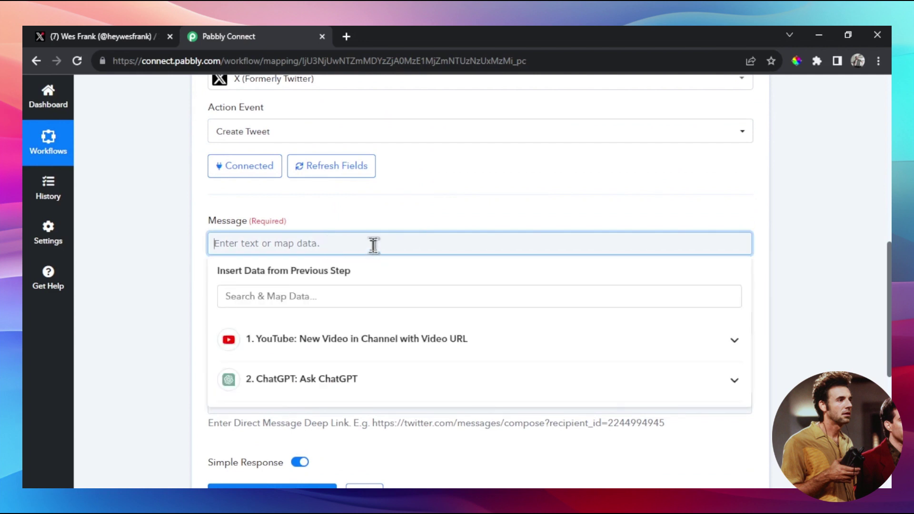
{"action": "left_click", "coordinate": [103, 36]}
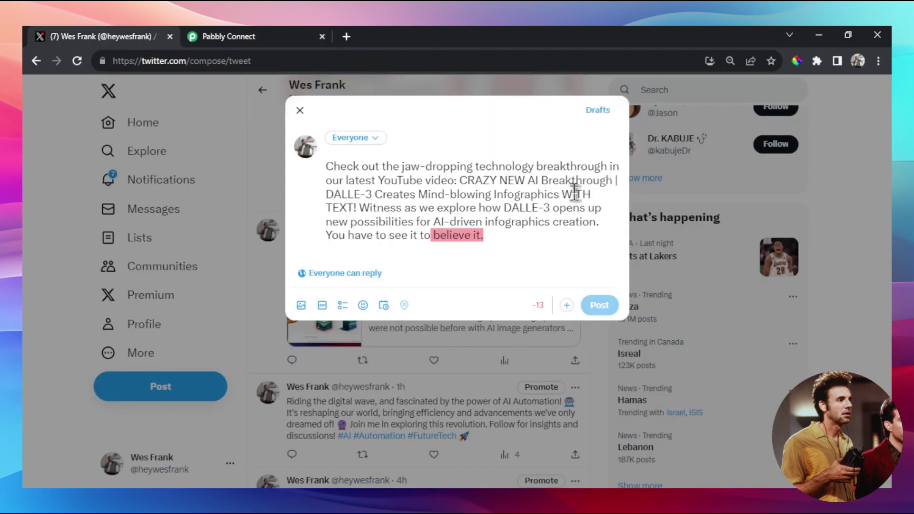
{"action": "left_click", "coordinate": [299, 112]}
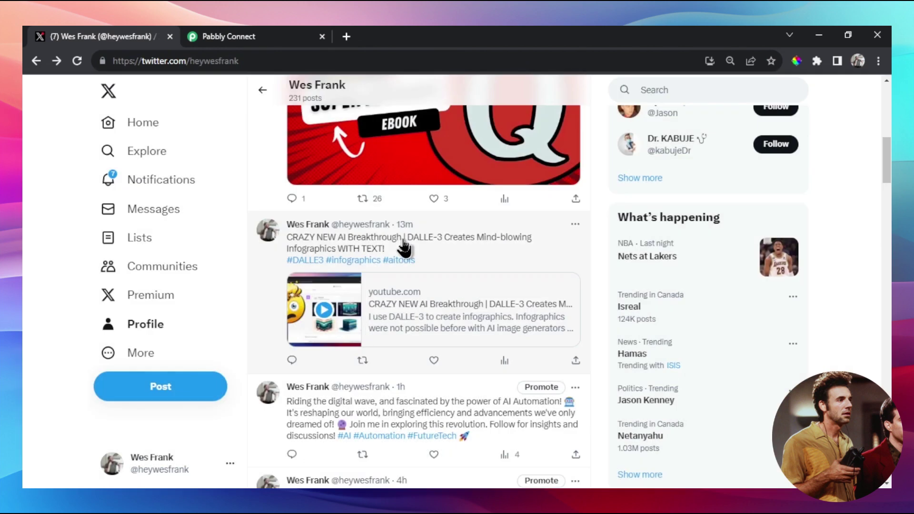
{"action": "key", "text": "ctrl+Tab"}
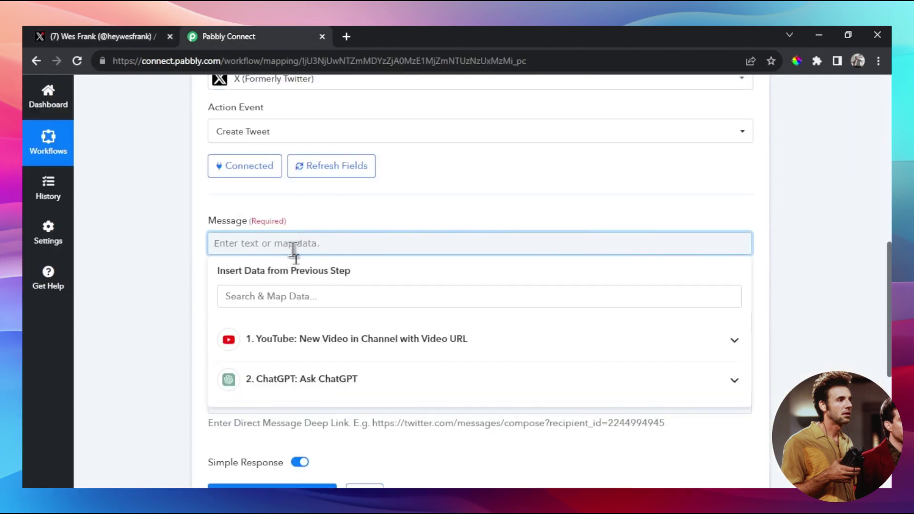
Map Res1 Snippet Title, Choices 0 Message Content and Res2 Video Url onto separate lines of the tweet Message
{"action": "left_click", "coordinate": [312, 339]}
{"action": "scroll", "coordinate": [465, 377], "scroll_direction": "down", "scroll_amount": 3}
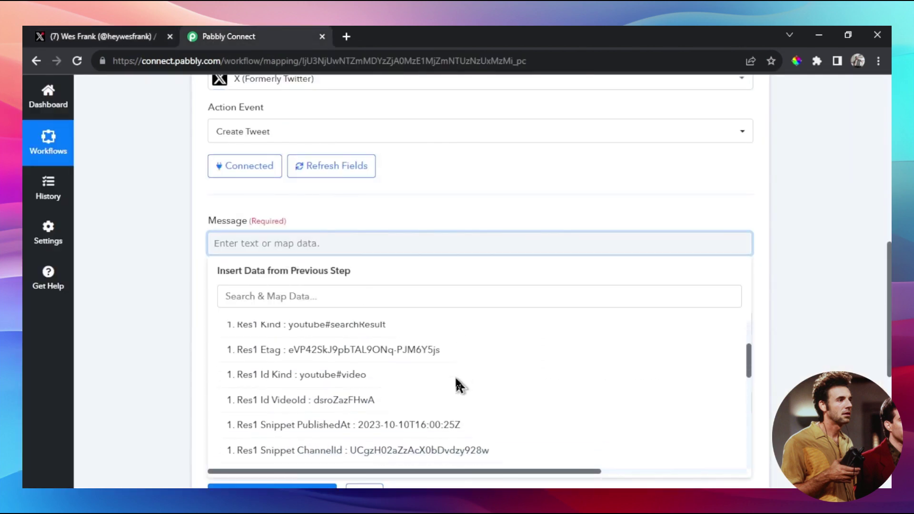
{"action": "scroll", "coordinate": [455, 376], "scroll_direction": "down", "scroll_amount": 2}
{"action": "left_click", "coordinate": [495, 365]}
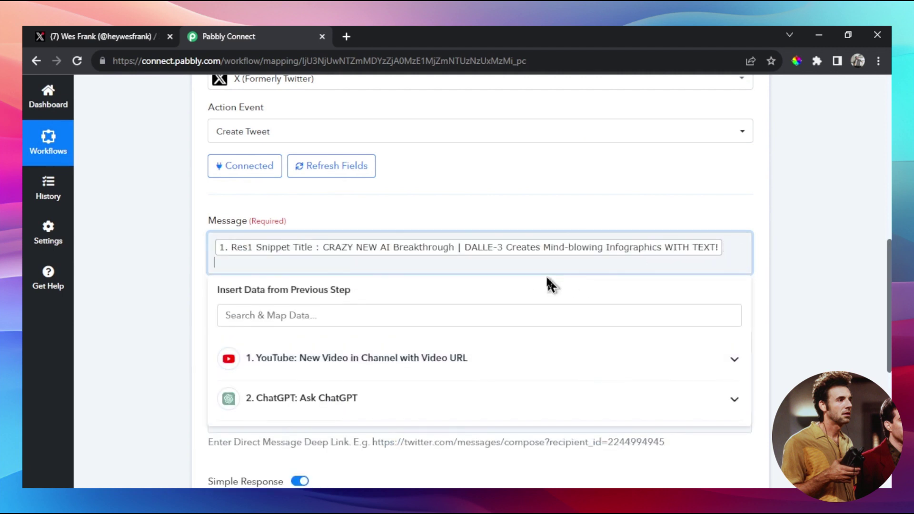
{"action": "left_click", "coordinate": [416, 408]}
{"action": "scroll", "coordinate": [439, 401], "scroll_direction": "down", "scroll_amount": 5}
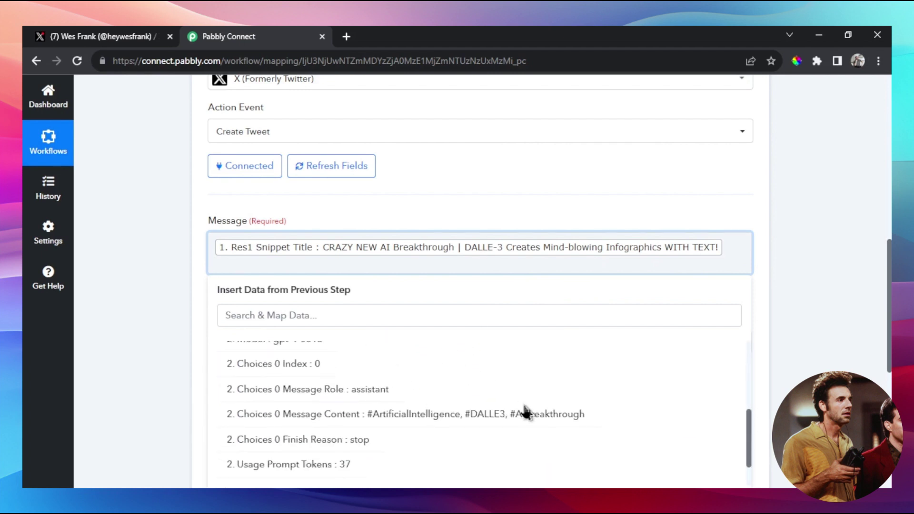
{"action": "left_click", "coordinate": [472, 415]}
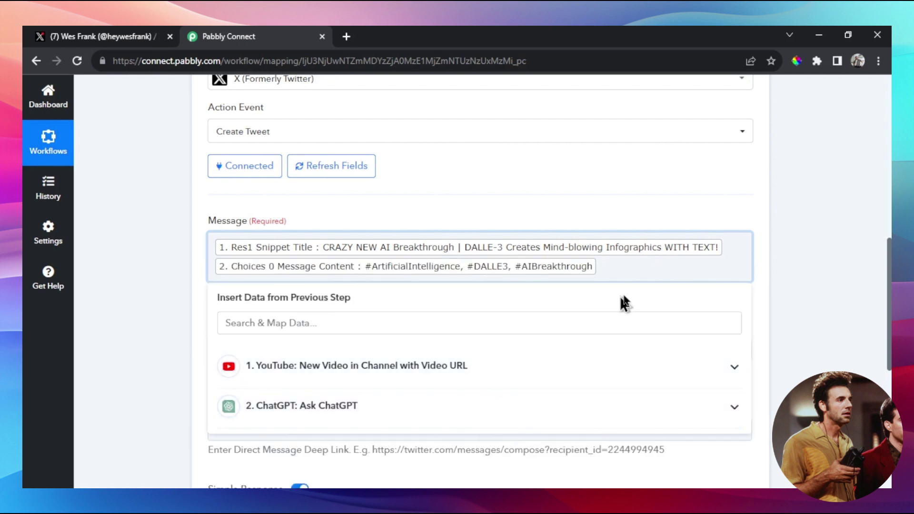
{"action": "key", "text": "Return"}
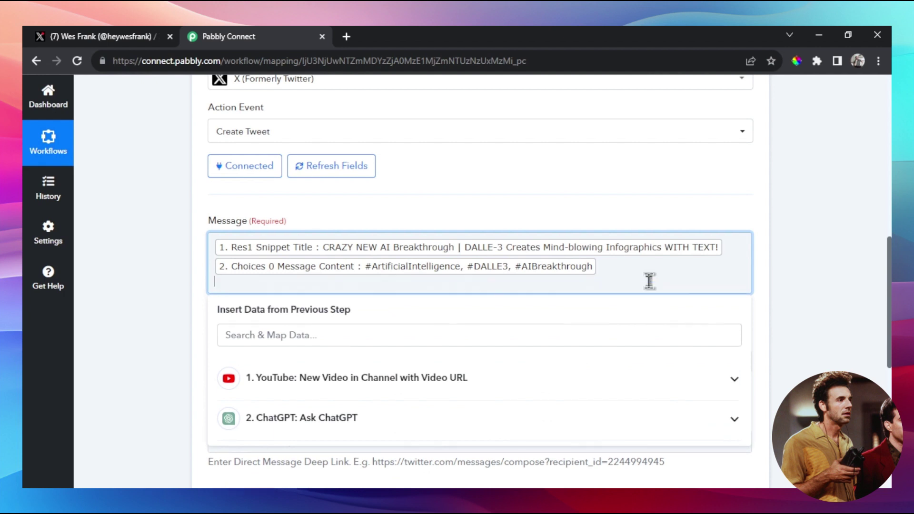
{"action": "left_click", "coordinate": [489, 385]}
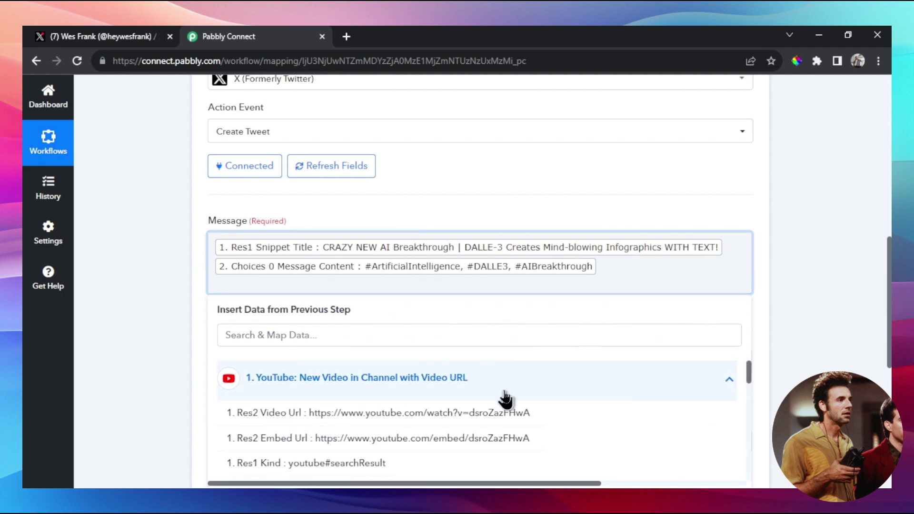
{"action": "scroll", "coordinate": [528, 407], "scroll_direction": "down", "scroll_amount": 1}
{"action": "scroll", "coordinate": [500, 408], "scroll_direction": "up", "scroll_amount": 1}
{"action": "scroll", "coordinate": [494, 412], "scroll_direction": "down", "scroll_amount": 1}
{"action": "left_click", "coordinate": [469, 374]}
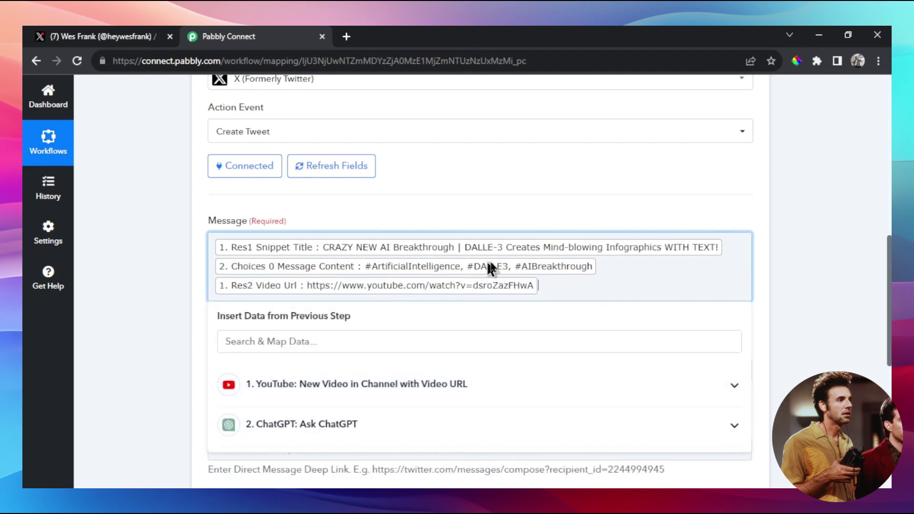
{"action": "left_click", "coordinate": [764, 296]}
Save the Create Tweet step, send a test tweet and read the posted text
{"action": "scroll", "coordinate": [765, 296], "scroll_direction": "down", "scroll_amount": 3}
{"action": "scroll", "coordinate": [338, 241], "scroll_direction": "down", "scroll_amount": 2}
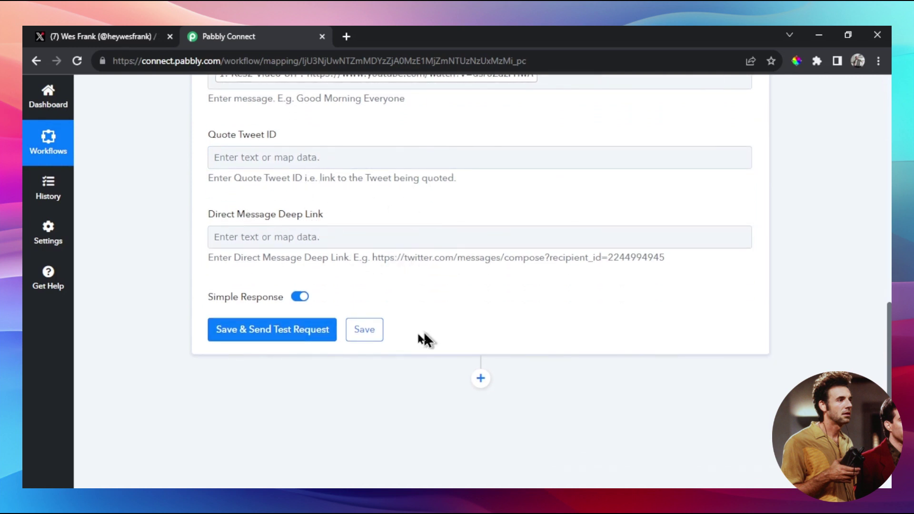
{"action": "left_click", "coordinate": [275, 335]}
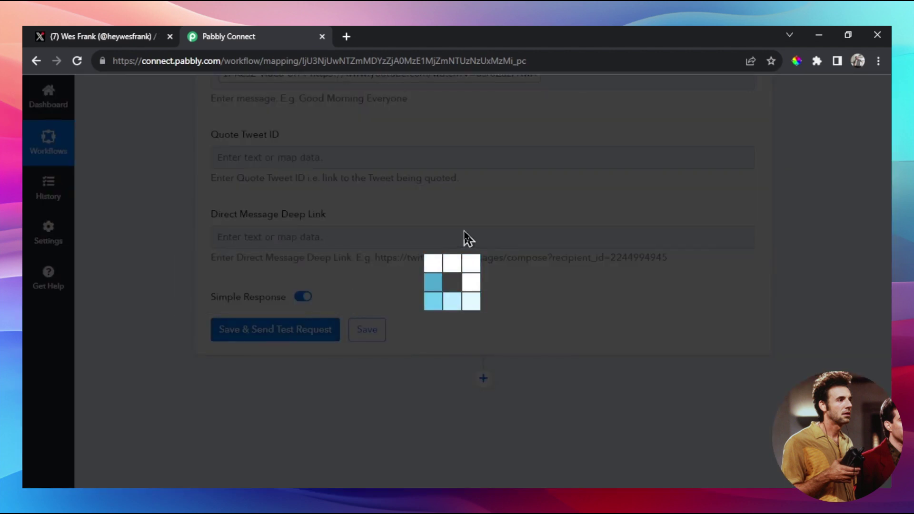
{"action": "scroll", "coordinate": [595, 292], "scroll_direction": "down", "scroll_amount": 2}
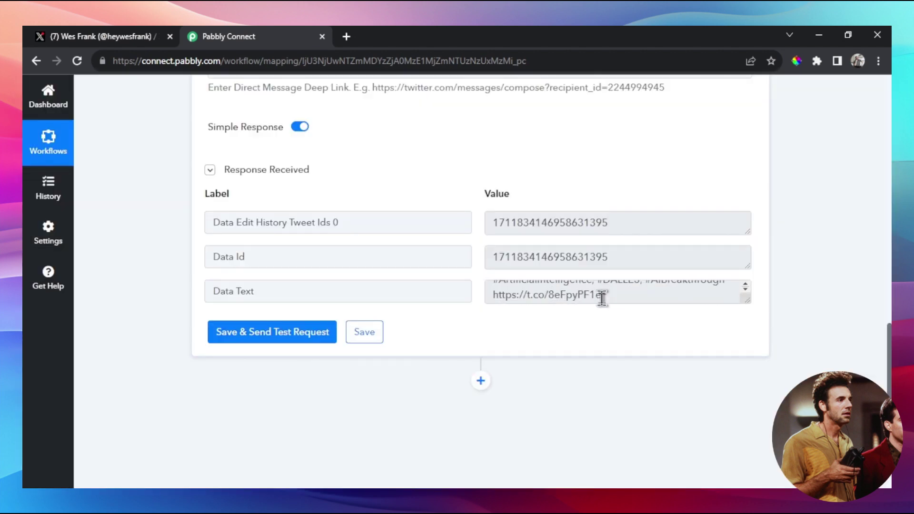
{"action": "left_click", "coordinate": [747, 289]}
Delete the older DALLE-3 post from the X profile, reload it, and go back to Pabbly
{"action": "left_click", "coordinate": [95, 36]}
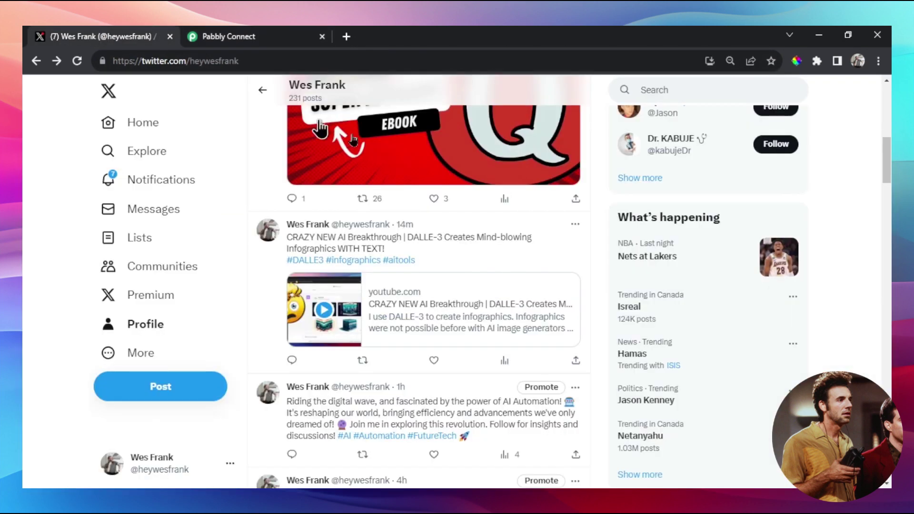
{"action": "left_click", "coordinate": [575, 225]}
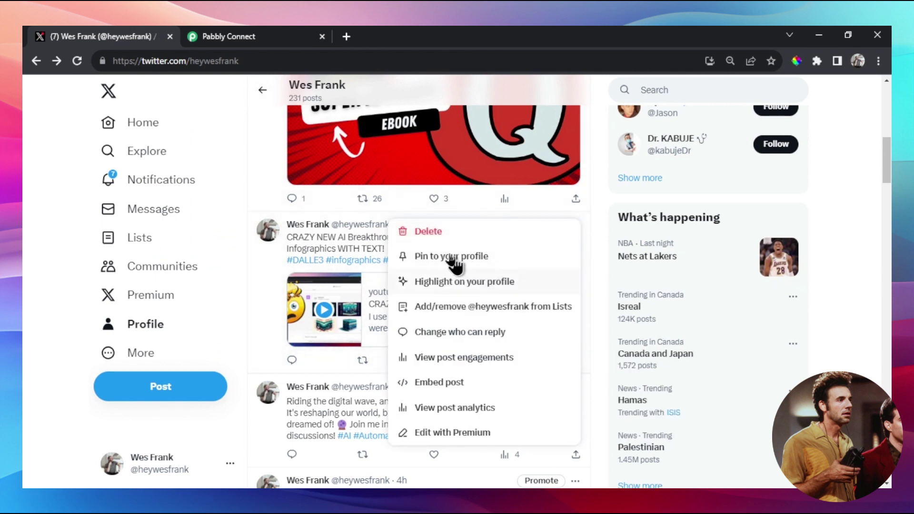
{"action": "left_click", "coordinate": [430, 230]}
{"action": "left_click", "coordinate": [446, 276]}
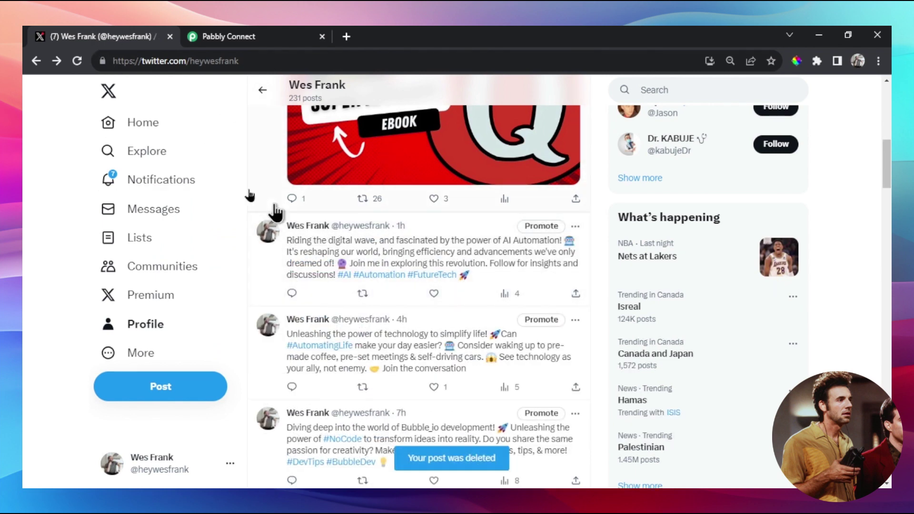
{"action": "left_click", "coordinate": [77, 60]}
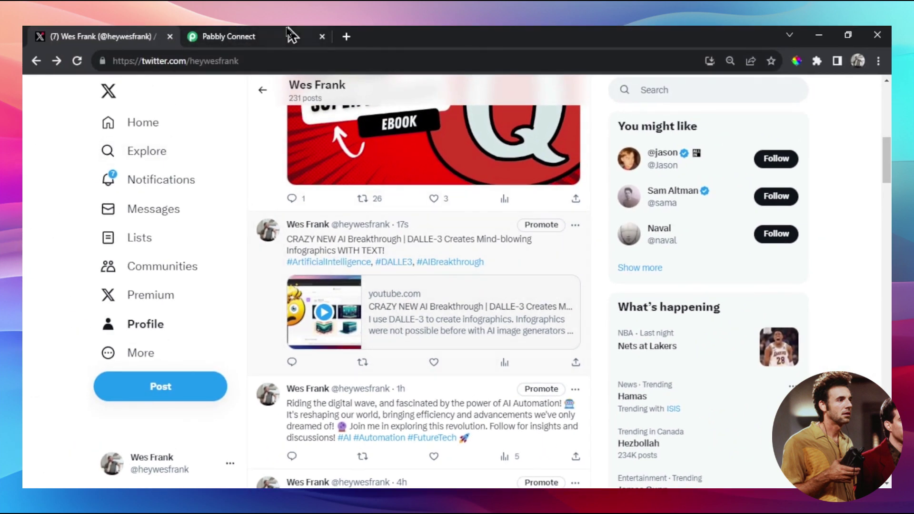
{"action": "left_click", "coordinate": [270, 35]}
Save the Create Tweet step, then fold the YouTube trigger and X action cards
{"action": "left_click", "coordinate": [364, 331]}
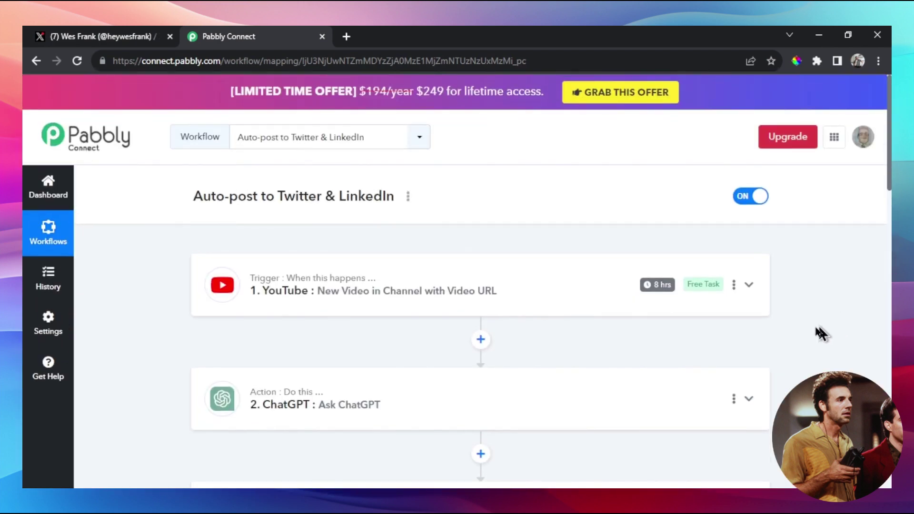
{"action": "mouse_move", "coordinate": [662, 293]}
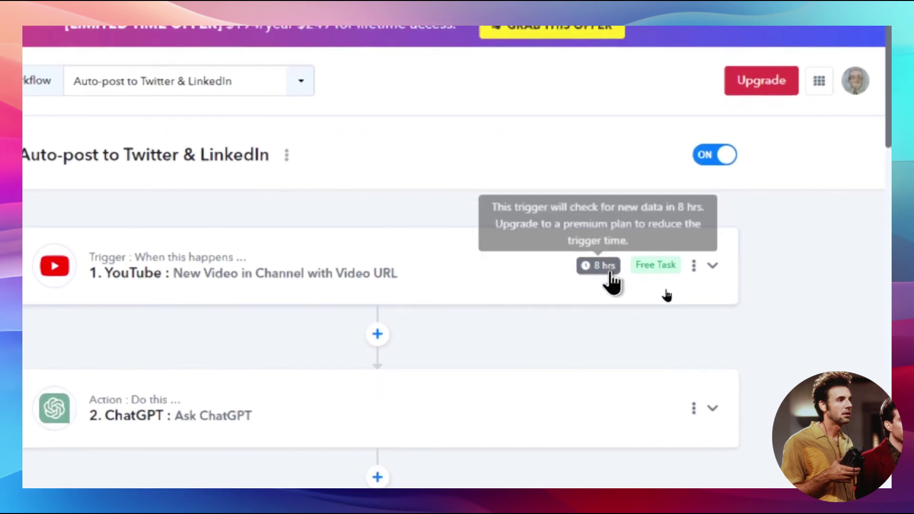
{"action": "left_click", "coordinate": [602, 273]}
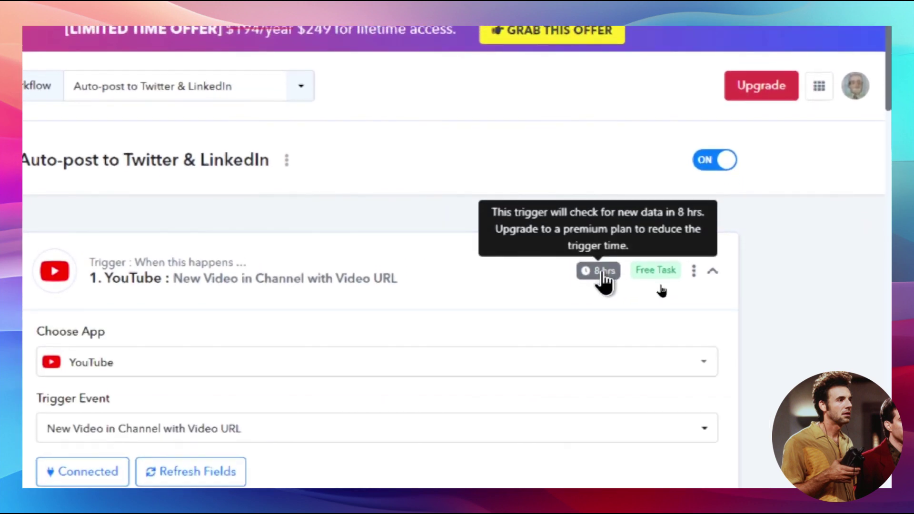
{"action": "scroll", "coordinate": [591, 282], "scroll_direction": "down", "scroll_amount": 3}
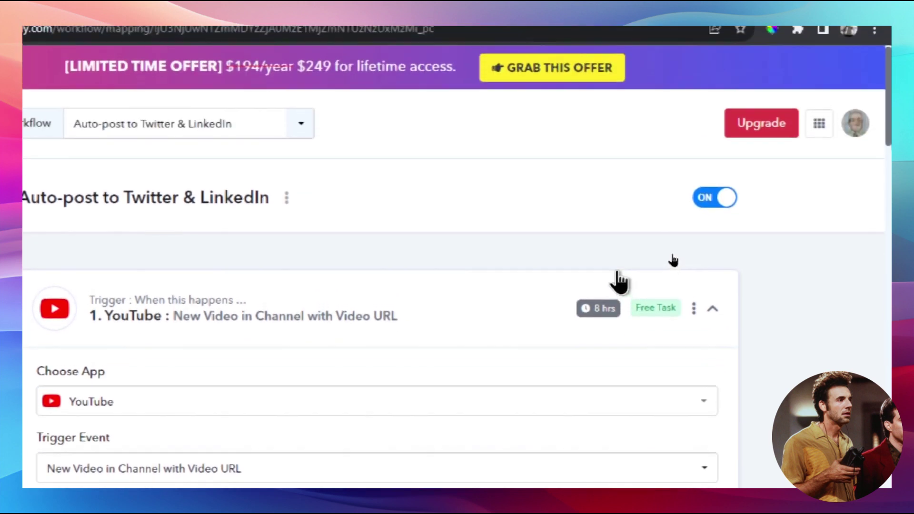
{"action": "mouse_move", "coordinate": [603, 165]}
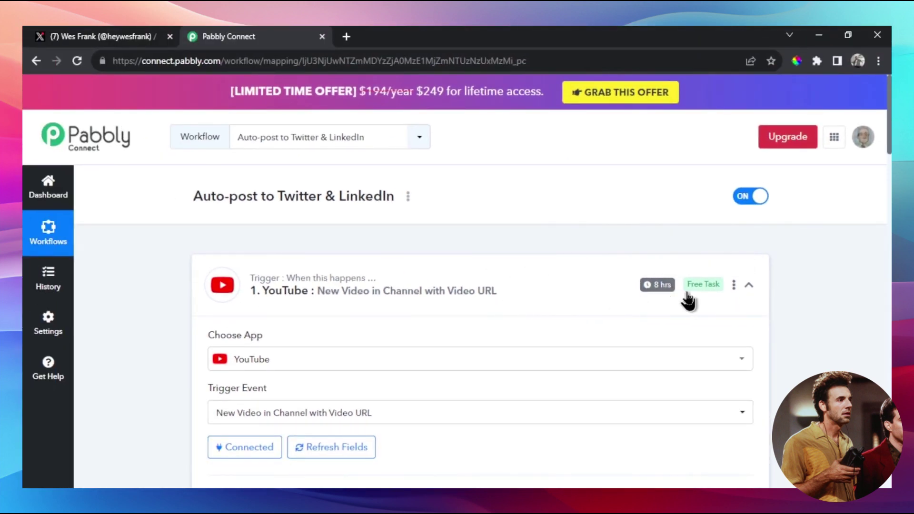
{"action": "scroll", "coordinate": [705, 314], "scroll_direction": "down", "scroll_amount": 1}
{"action": "left_click", "coordinate": [748, 243]}
{"action": "scroll", "coordinate": [761, 267], "scroll_direction": "down", "scroll_amount": 2}
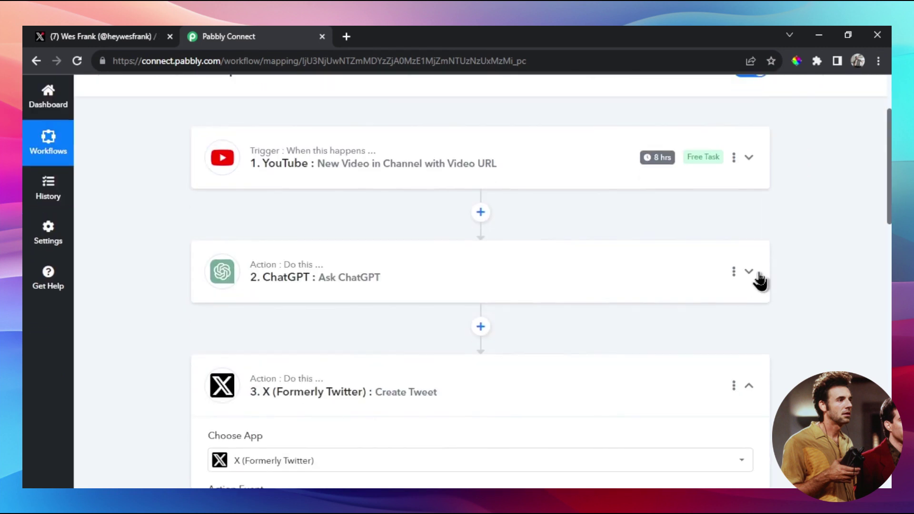
{"action": "left_click", "coordinate": [749, 385]}
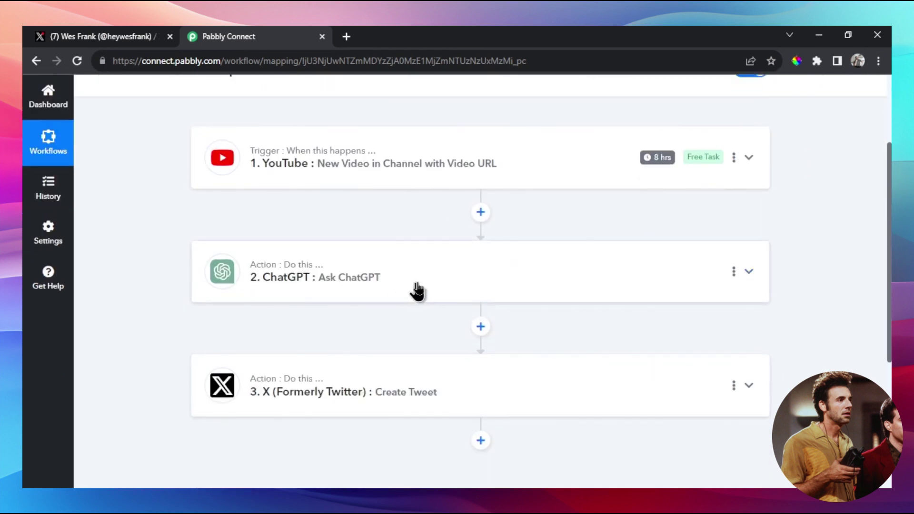
{"action": "scroll", "coordinate": [872, 233], "scroll_direction": "down", "scroll_amount": 2}
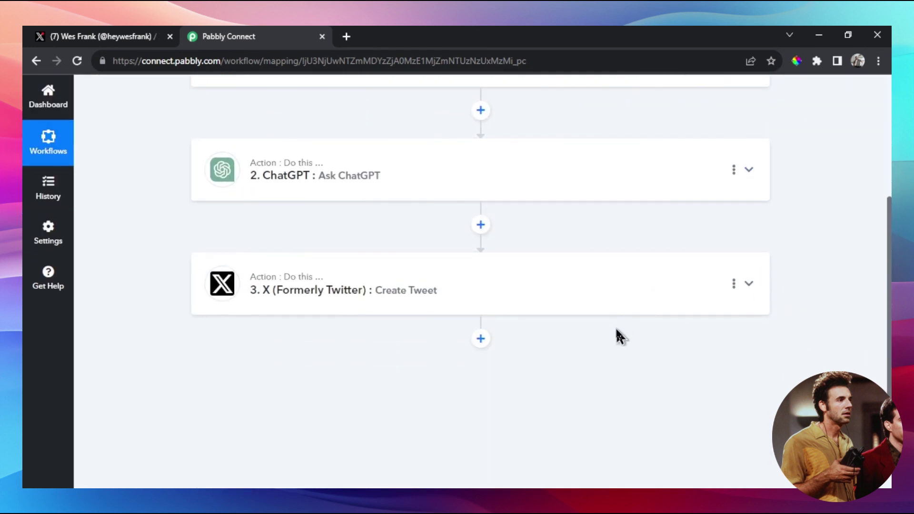
Add a LinkedIn step after the tweet with the 'Share an Article or URL' action
{"action": "left_click", "coordinate": [481, 340]}
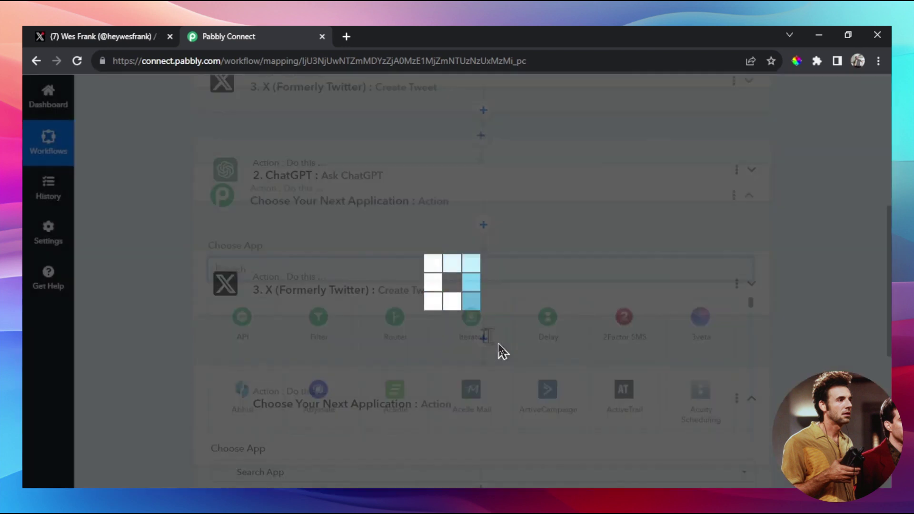
{"action": "type", "text": "linkedin"}
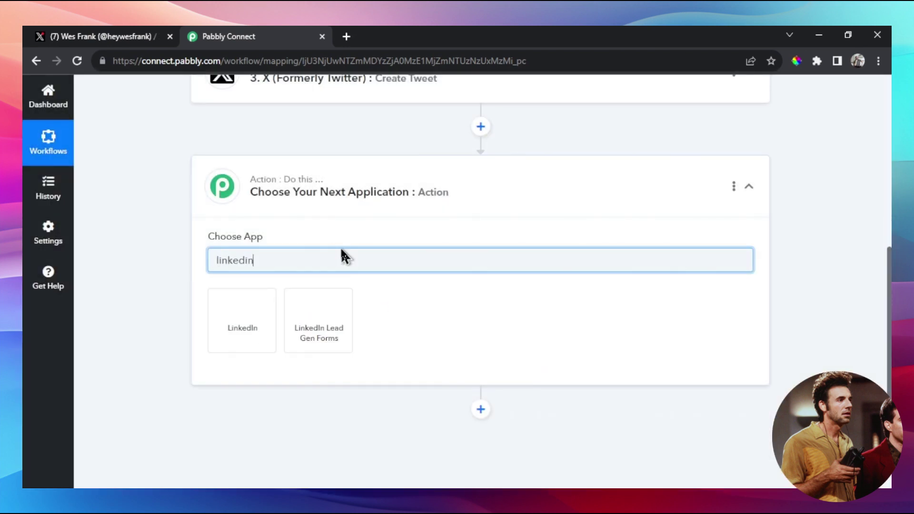
{"action": "key", "text": "Return"}
{"action": "left_click", "coordinate": [366, 307]}
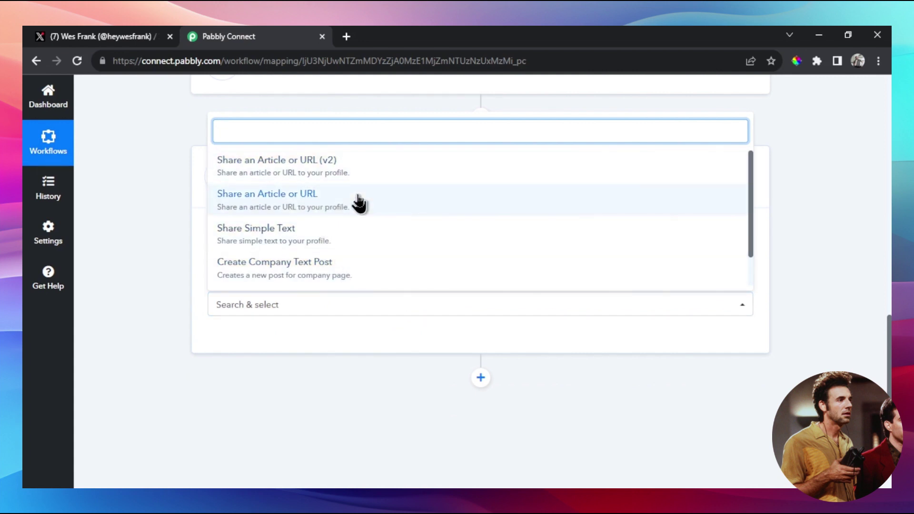
{"action": "left_click", "coordinate": [341, 203]}
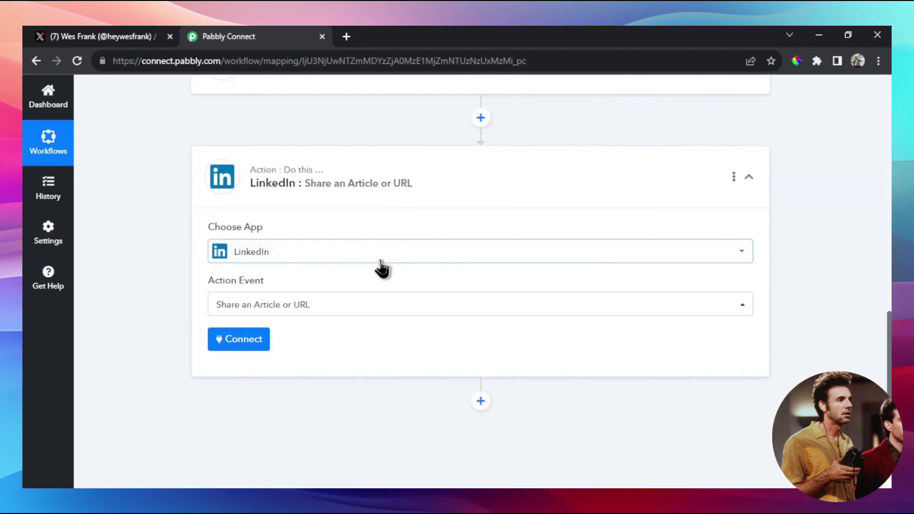
Connect the step through the existing LinkedIn account to load its fields
{"action": "scroll", "coordinate": [352, 245], "scroll_direction": "down", "scroll_amount": 2}
{"action": "left_click", "coordinate": [239, 257]}
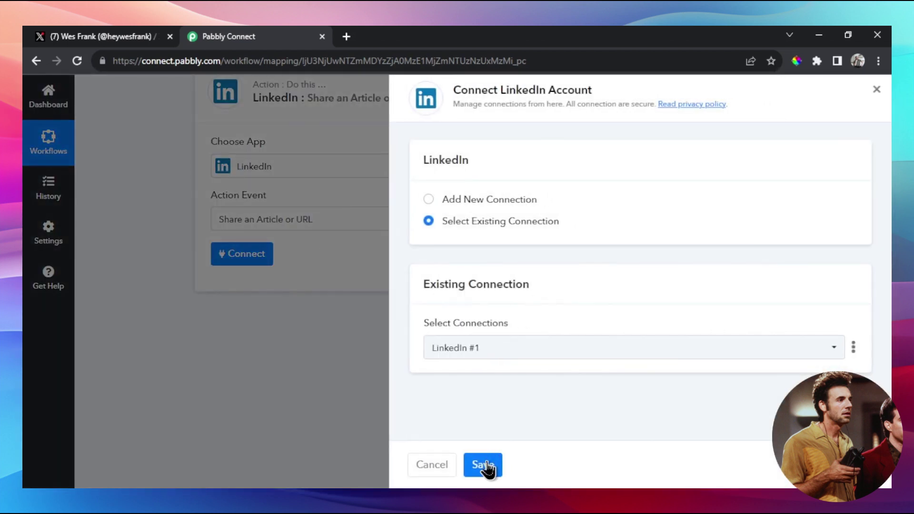
{"action": "left_click", "coordinate": [486, 467]}
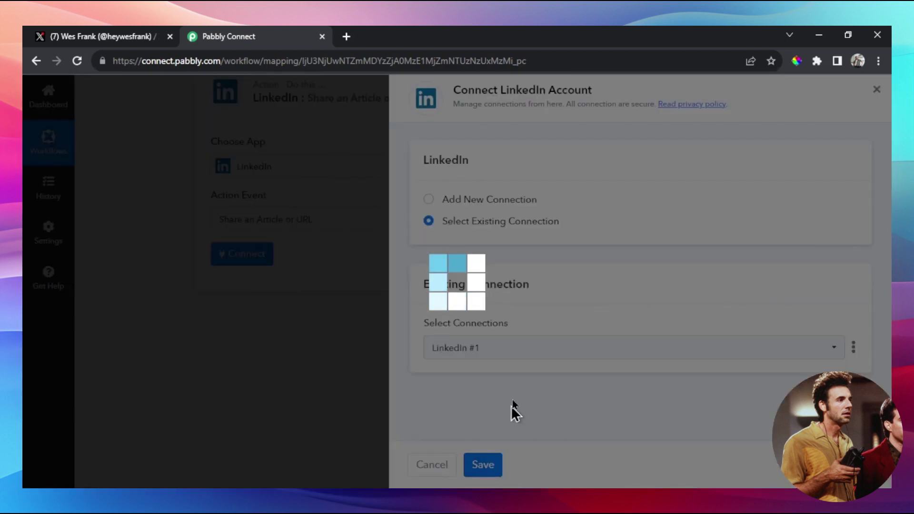
Fill Content with Res1 Snippet Title and, on a second line, the ChatGPT Message Content
{"action": "scroll", "coordinate": [533, 261], "scroll_direction": "down", "scroll_amount": 2}
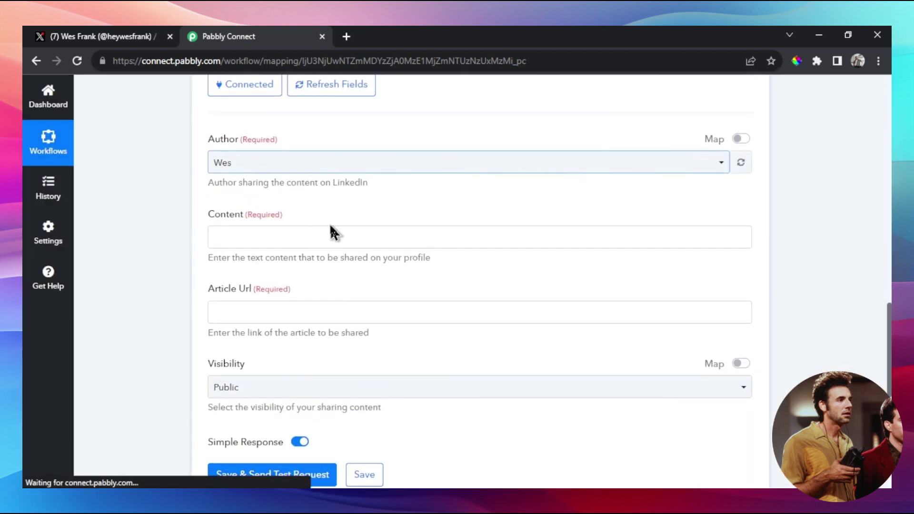
{"action": "left_click", "coordinate": [319, 235]}
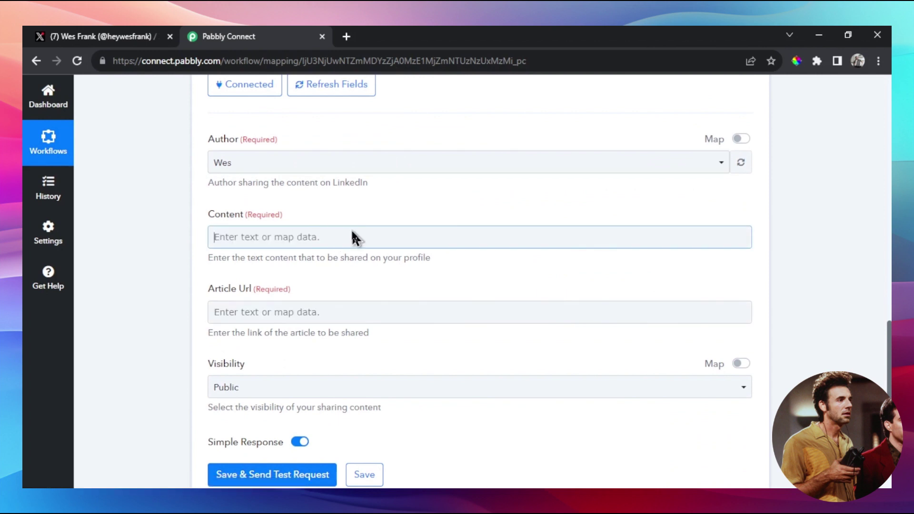
{"action": "left_click", "coordinate": [336, 237]}
{"action": "left_click", "coordinate": [351, 346]}
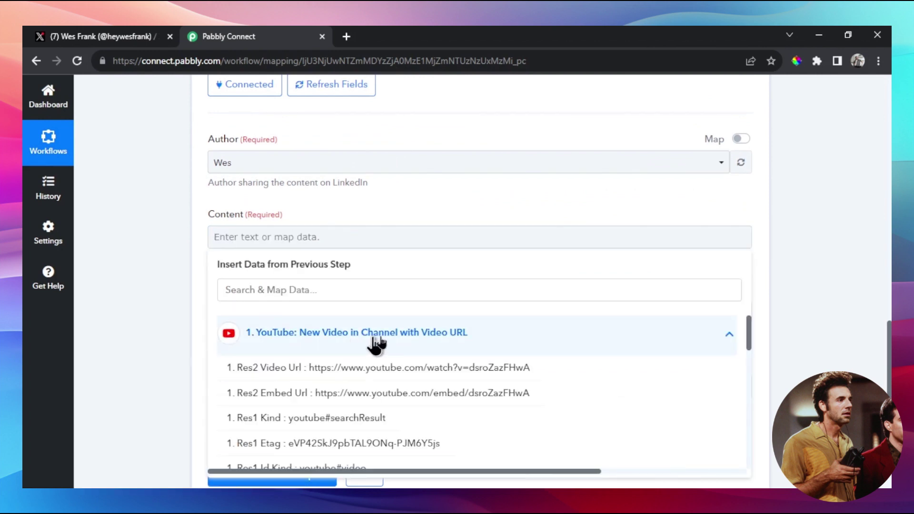
{"action": "scroll", "coordinate": [526, 387], "scroll_direction": "down", "scroll_amount": 5}
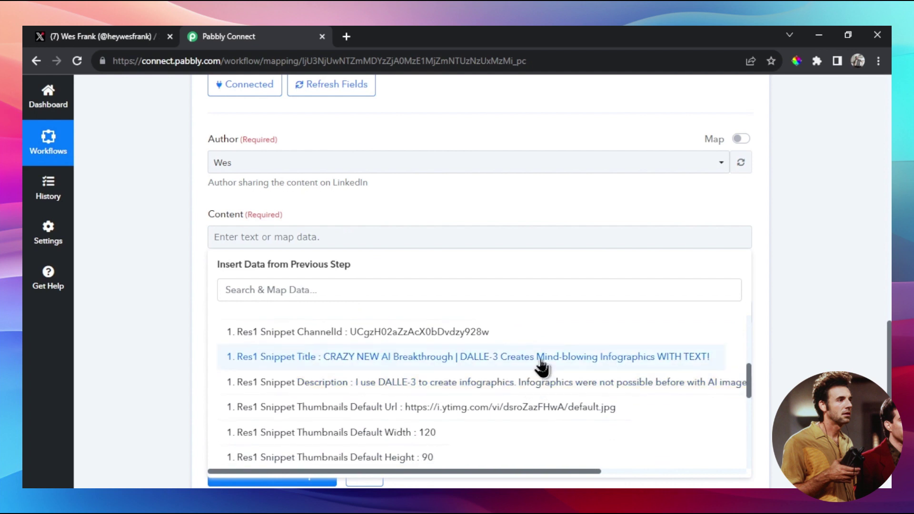
{"action": "left_click", "coordinate": [540, 362]}
{"action": "key", "text": "Return"}
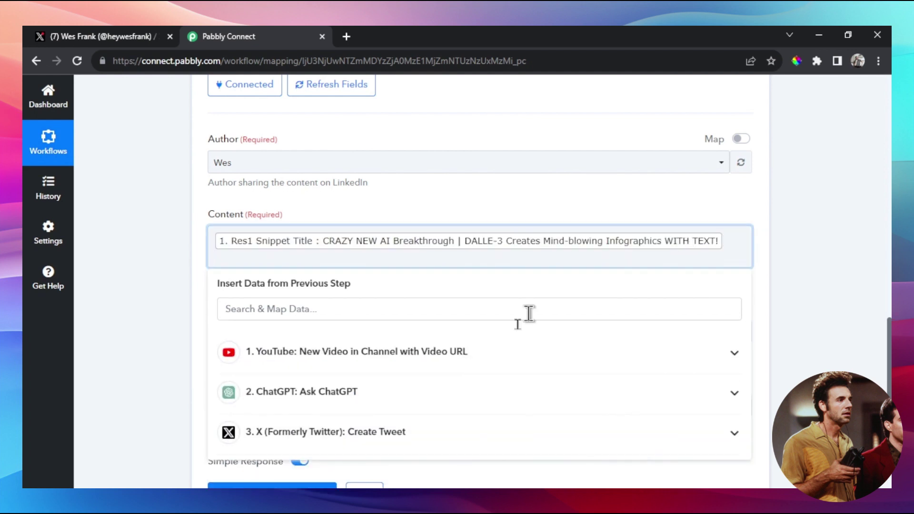
{"action": "left_click", "coordinate": [421, 402]}
{"action": "scroll", "coordinate": [485, 422], "scroll_direction": "down", "scroll_amount": 8}
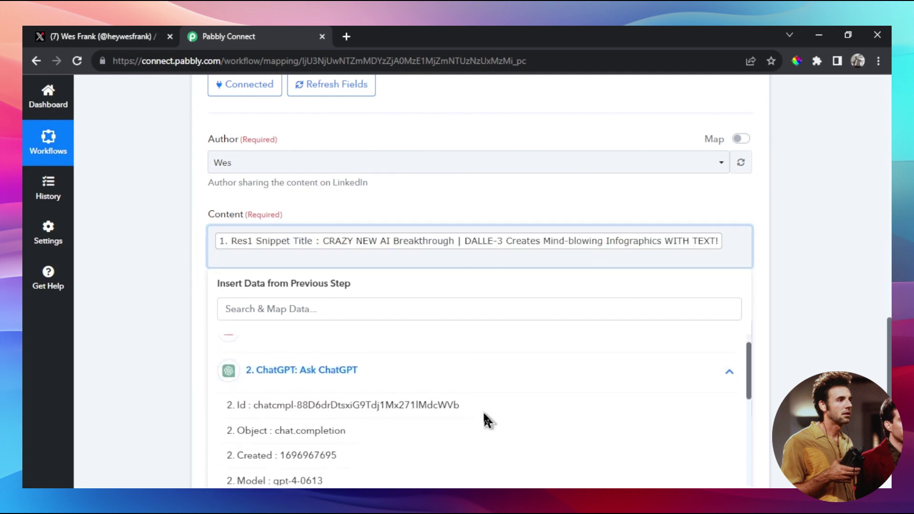
{"action": "left_click", "coordinate": [504, 366]}
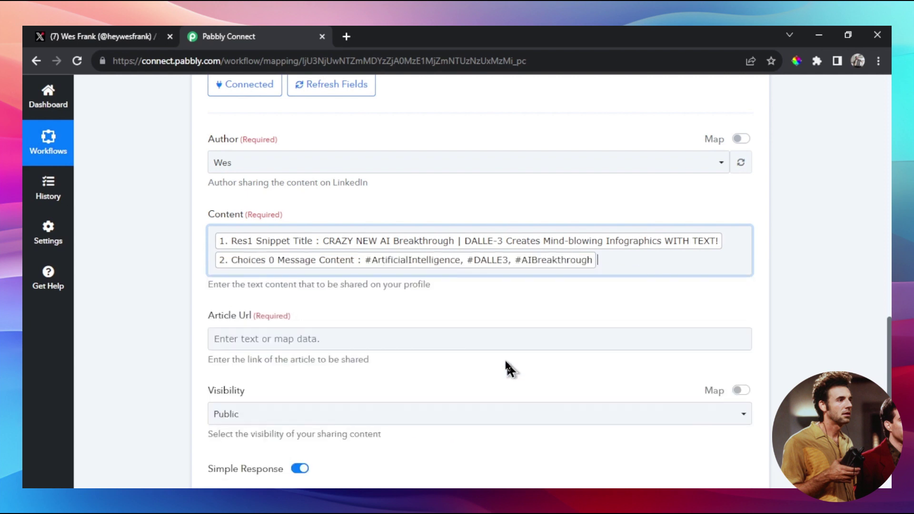
{"action": "left_click", "coordinate": [865, 300]}
Map Res2 Video Url into Article Url, then save and send a test request
{"action": "scroll", "coordinate": [873, 247], "scroll_direction": "down", "scroll_amount": 1}
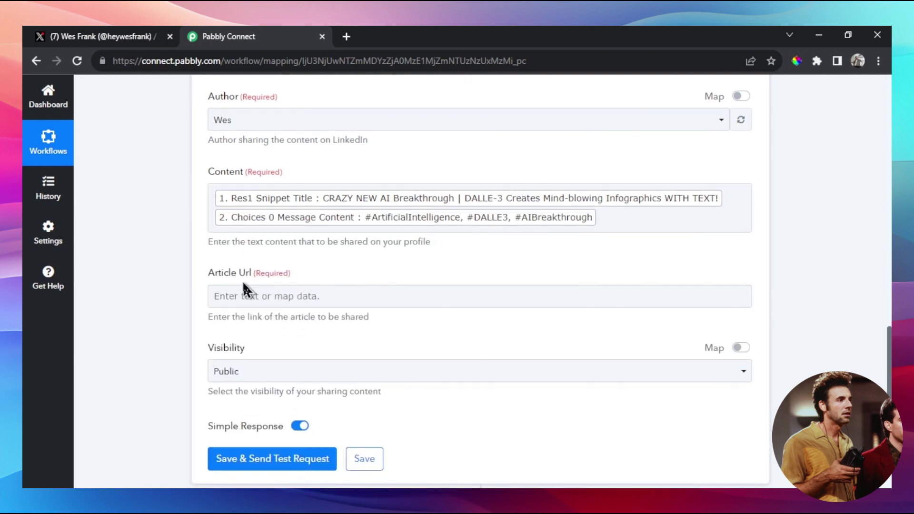
{"action": "left_click", "coordinate": [282, 294]}
{"action": "left_click", "coordinate": [354, 388]}
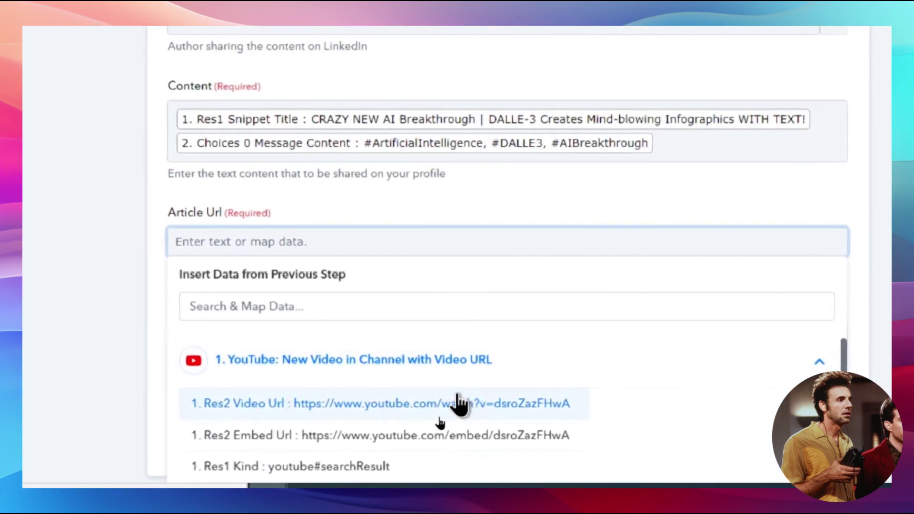
{"action": "left_click", "coordinate": [458, 404]}
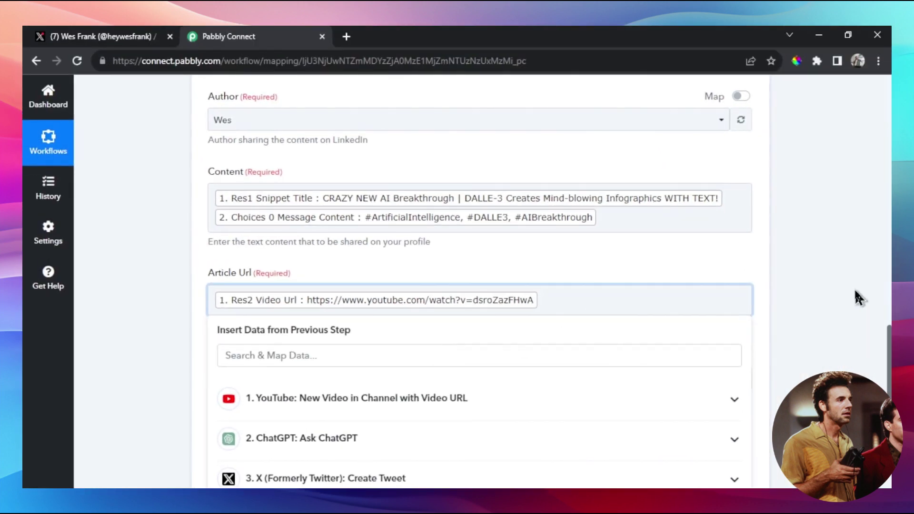
{"action": "left_click", "coordinate": [857, 297]}
{"action": "scroll", "coordinate": [790, 255], "scroll_direction": "down", "scroll_amount": 3}
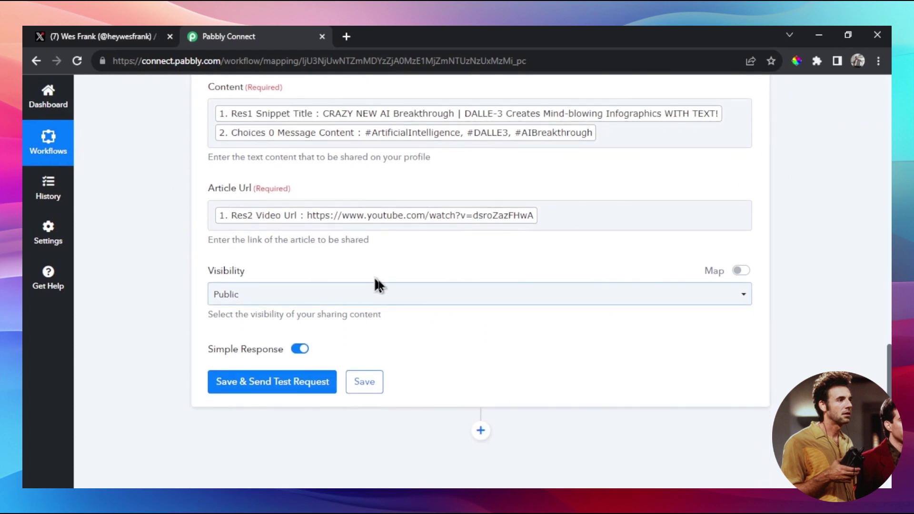
{"action": "scroll", "coordinate": [475, 394], "scroll_direction": "down", "scroll_amount": 2}
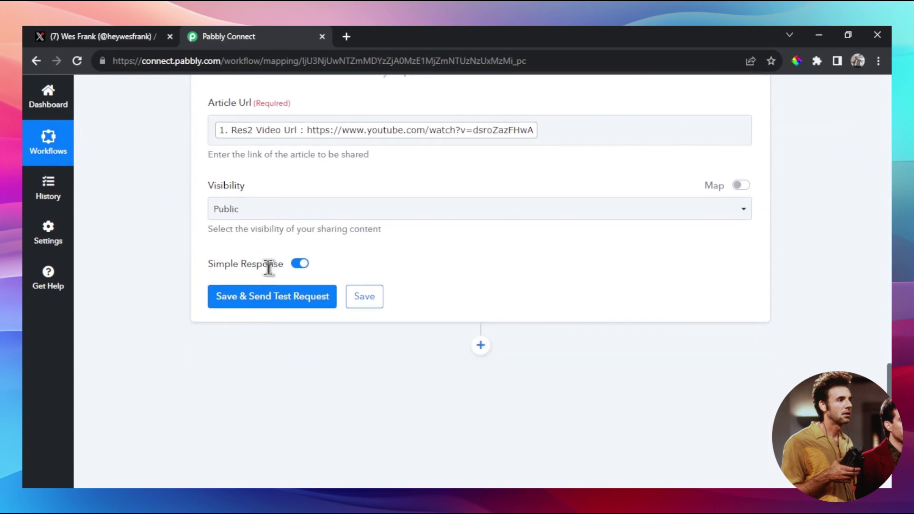
{"action": "left_click", "coordinate": [266, 302]}
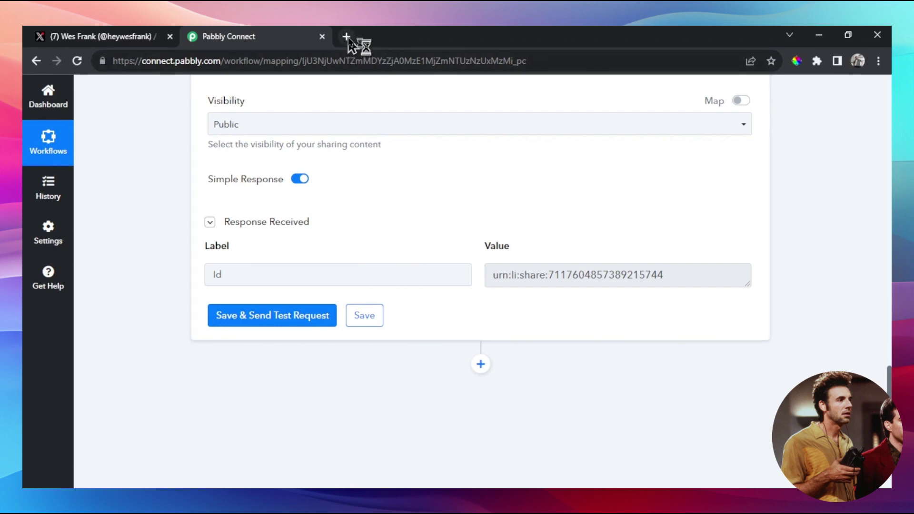
Open LinkedIn in a new tab and view the published test post with the DALLE-3 title, hashtags and YouTube link
{"action": "left_click", "coordinate": [346, 37]}
{"action": "type", "text": "linkedin.com/in/wes-frank/"}
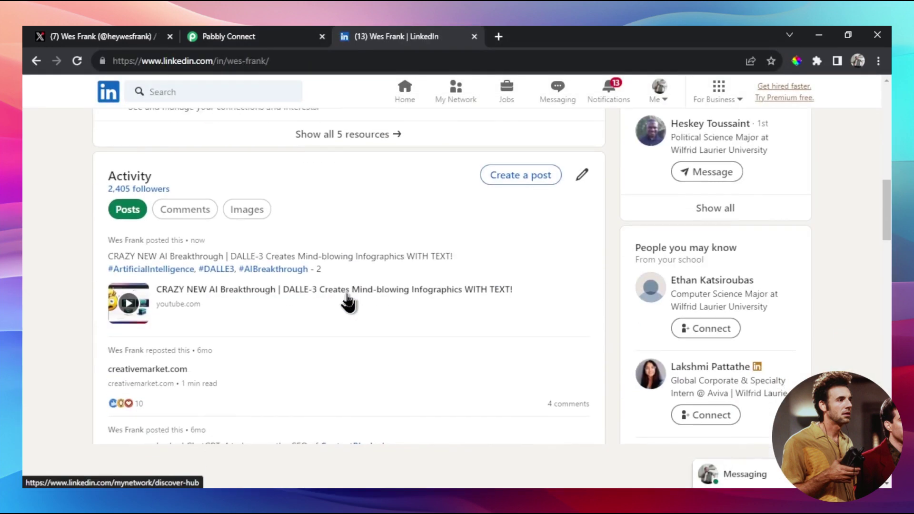
{"action": "scroll", "coordinate": [347, 300], "scroll_direction": "down", "scroll_amount": 2}
{"action": "scroll", "coordinate": [326, 257], "scroll_direction": "up", "scroll_amount": 2}
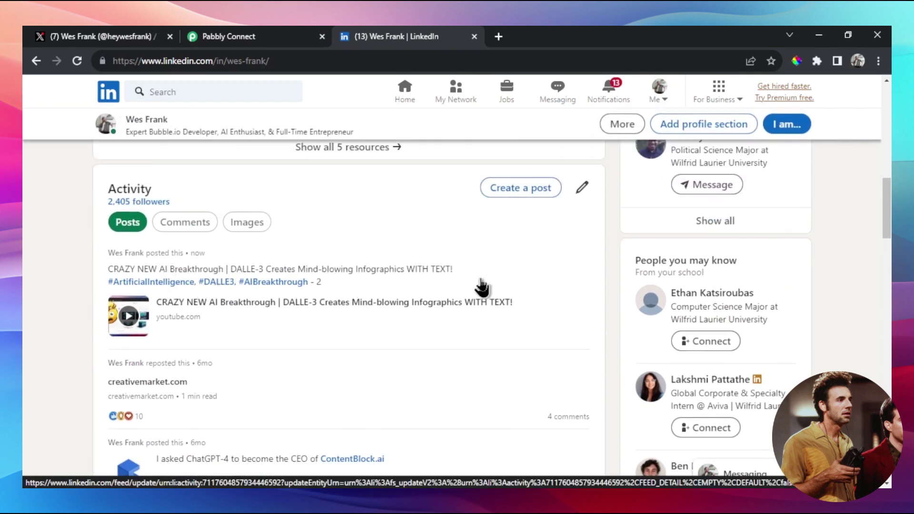
{"action": "left_click", "coordinate": [521, 261]}
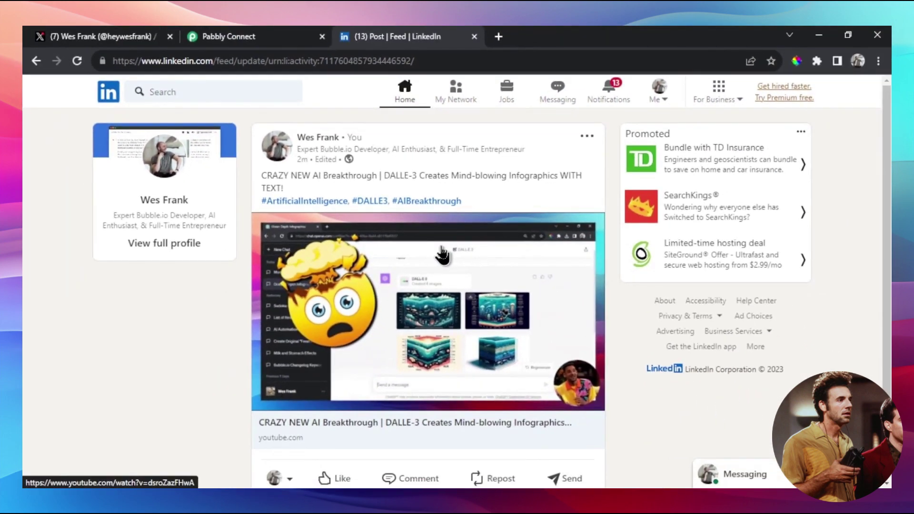
{"action": "left_click", "coordinate": [253, 37]}
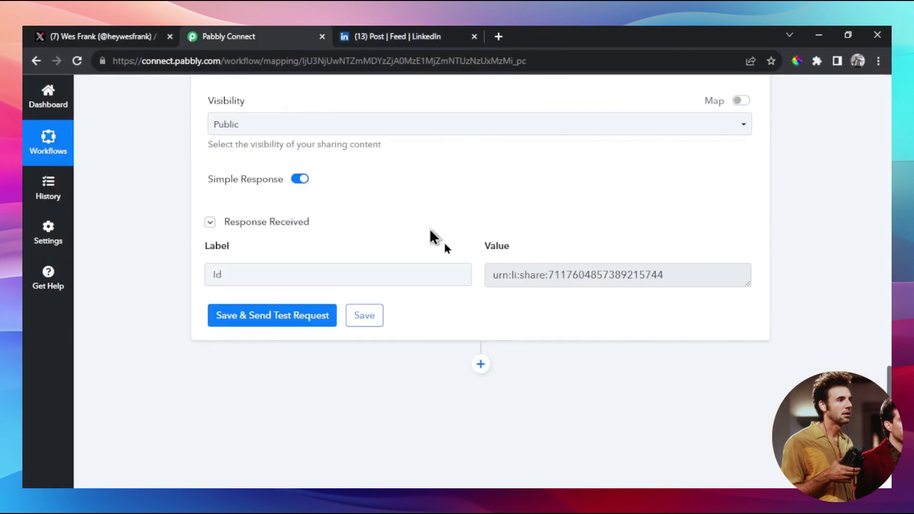
Save the LinkedIn Share an Article or URL step
{"action": "left_click", "coordinate": [381, 322]}
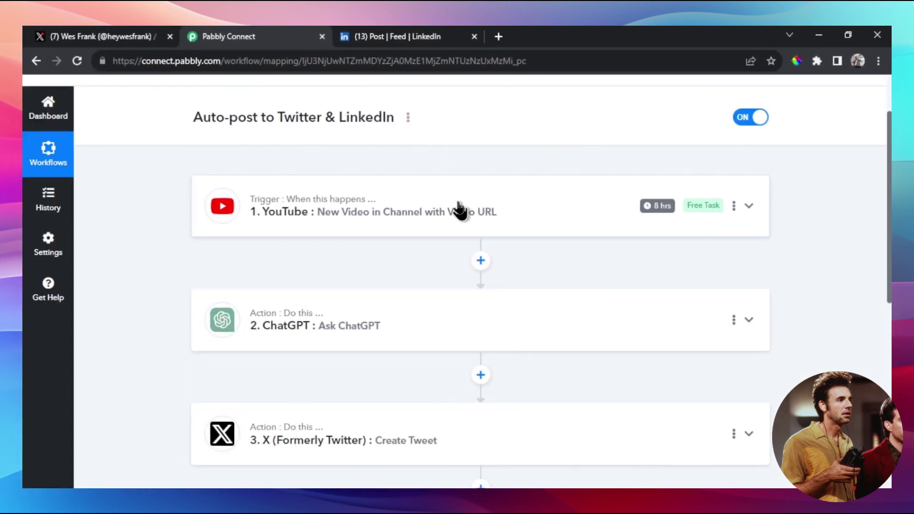
{"action": "scroll", "coordinate": [500, 252], "scroll_direction": "down", "scroll_amount": 1}
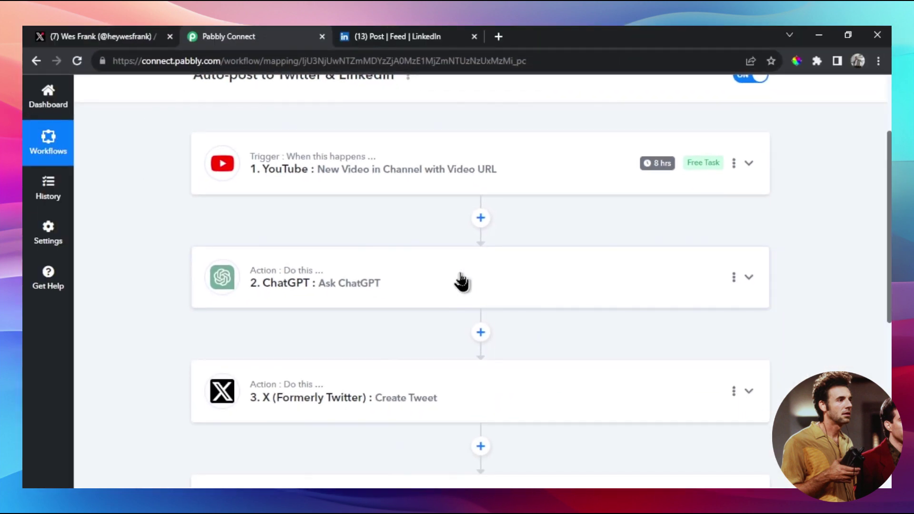
{"action": "scroll", "coordinate": [461, 280], "scroll_direction": "down", "scroll_amount": 3}
Compare the published X tweet and LinkedIn post against the workflow steps
{"action": "left_click", "coordinate": [65, 34]}
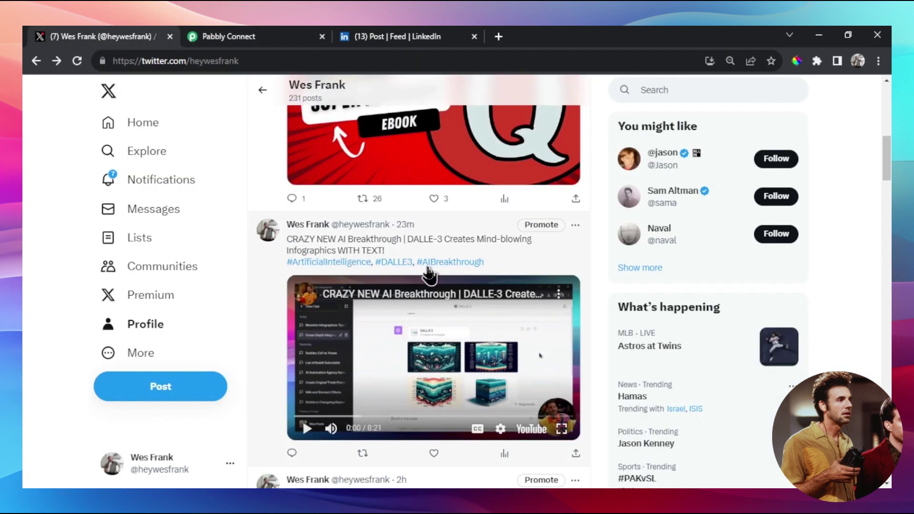
{"action": "left_click", "coordinate": [278, 35]}
{"action": "scroll", "coordinate": [400, 329], "scroll_direction": "down", "scroll_amount": 2}
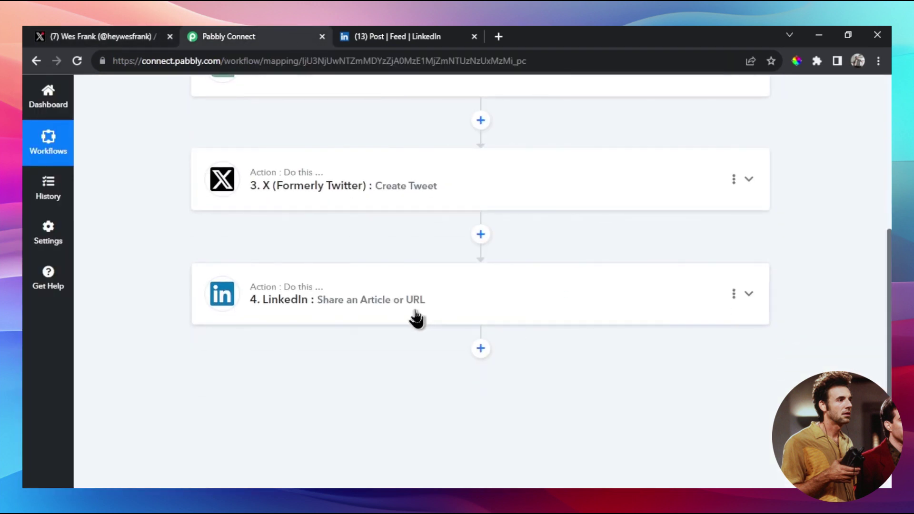
{"action": "left_click", "coordinate": [424, 35]}
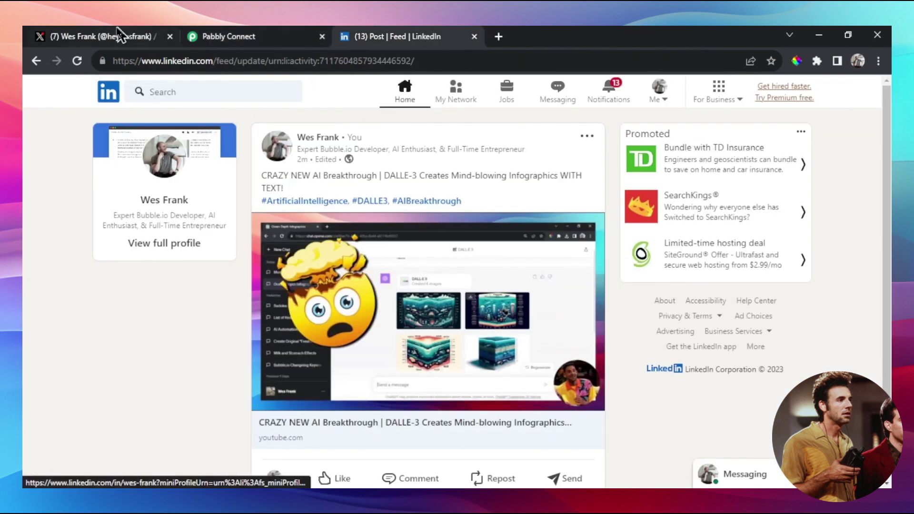
{"action": "left_click", "coordinate": [278, 35]}
Review the YouTube, ChatGPT, X and LinkedIn steps in the workflow
{"action": "scroll", "coordinate": [656, 339], "scroll_direction": "up", "scroll_amount": 8}
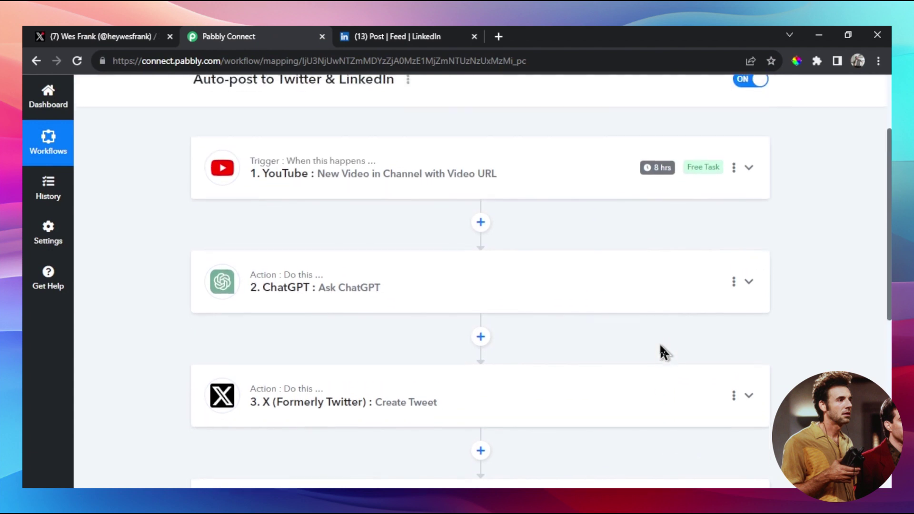
{"action": "scroll", "coordinate": [656, 345], "scroll_direction": "down", "scroll_amount": 6}
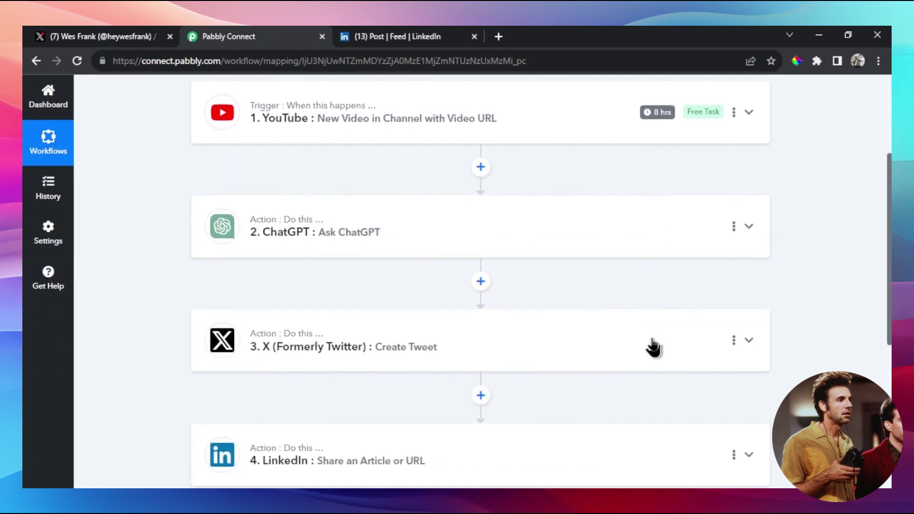
{"action": "left_click_drag", "start_coordinate": [890, 281], "coordinate": [888, 194]}
{"action": "scroll", "coordinate": [836, 276], "scroll_direction": "down", "scroll_amount": 1}
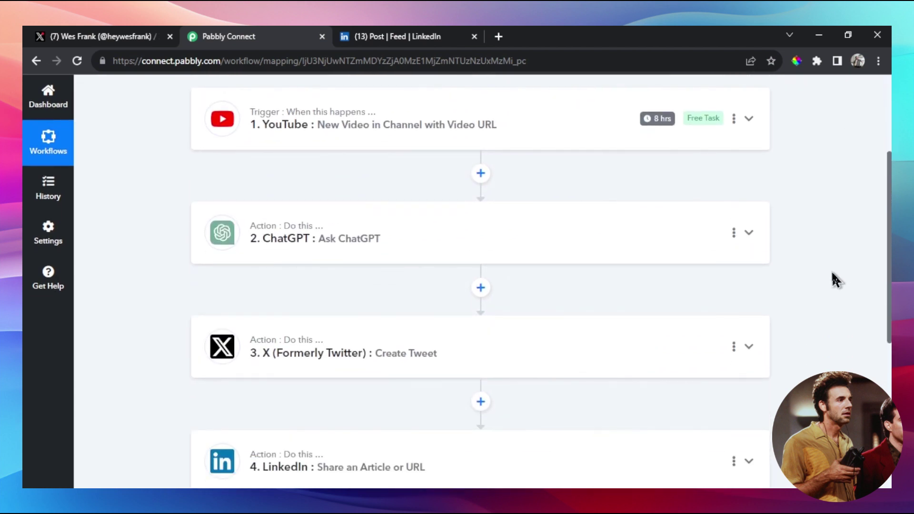